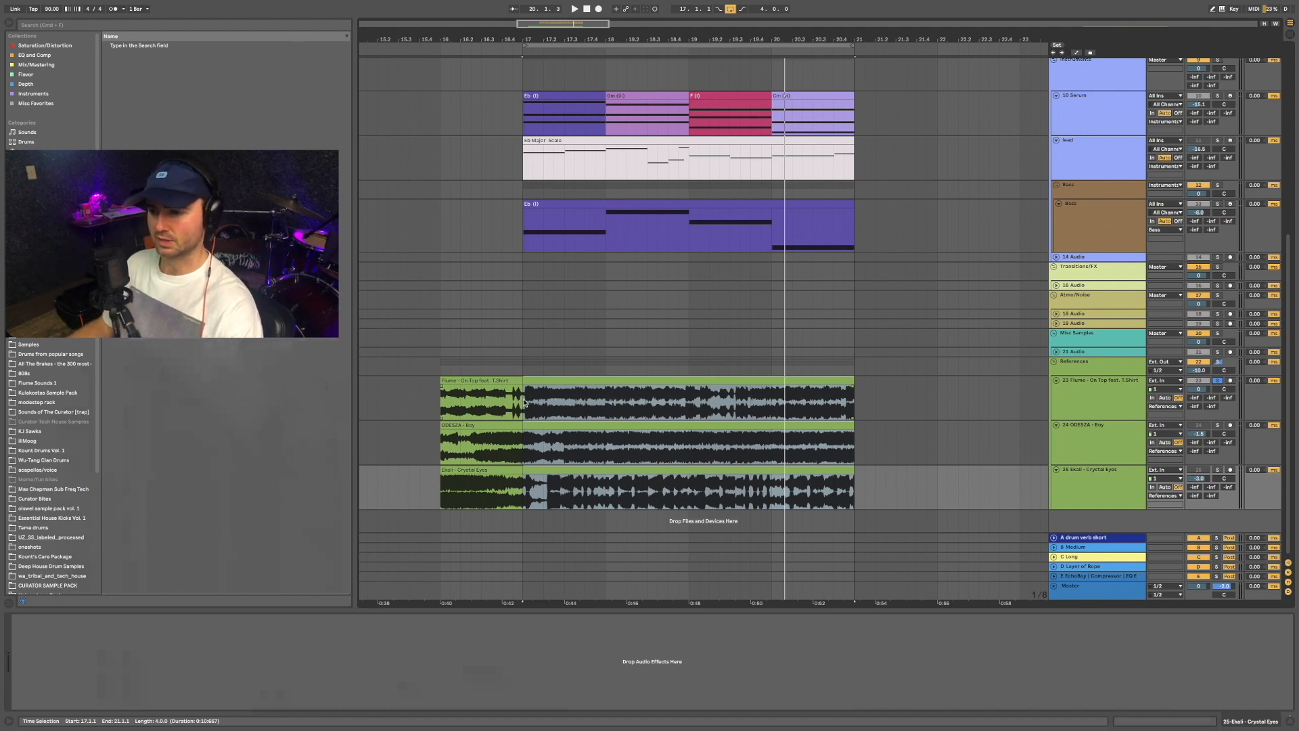
Step: Solo the ODESZA - Boy reference track and play it from bar 16
left_click_drag(524, 400, 852, 498)
left_click(441, 448)
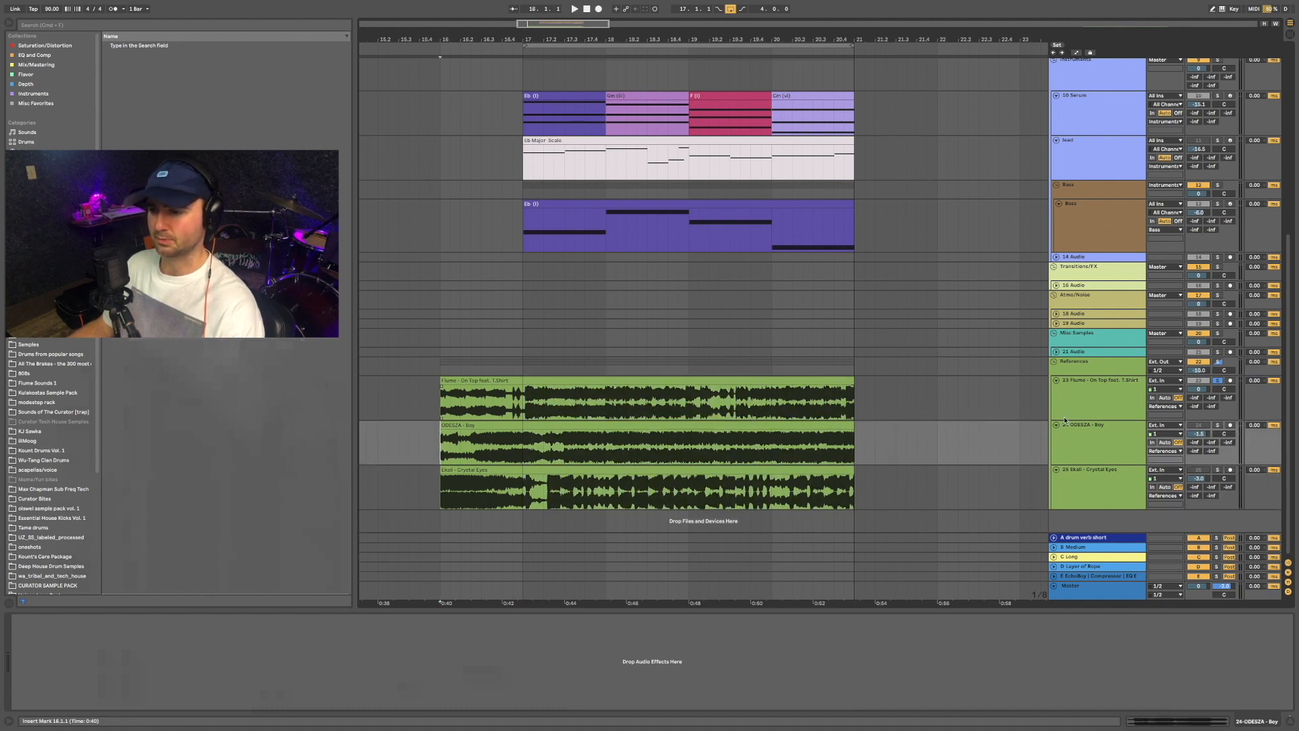
left_click(1217, 425)
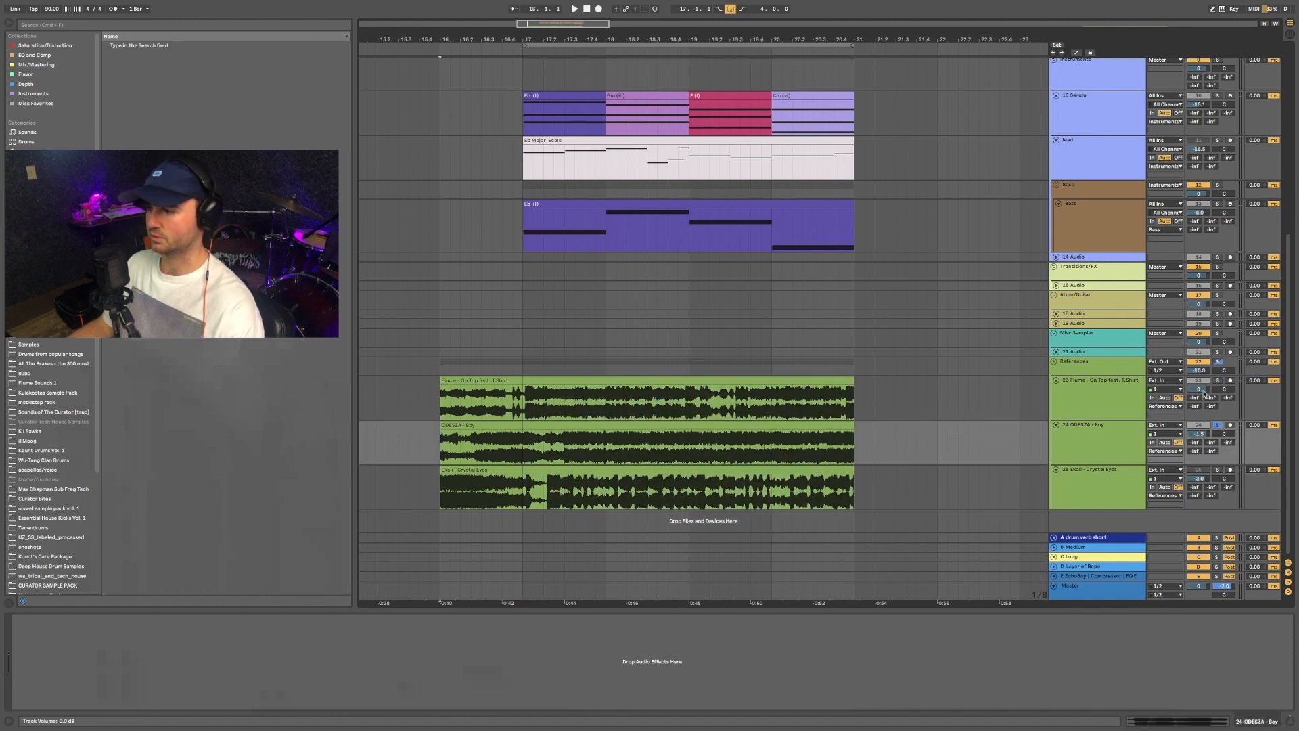
key("space")
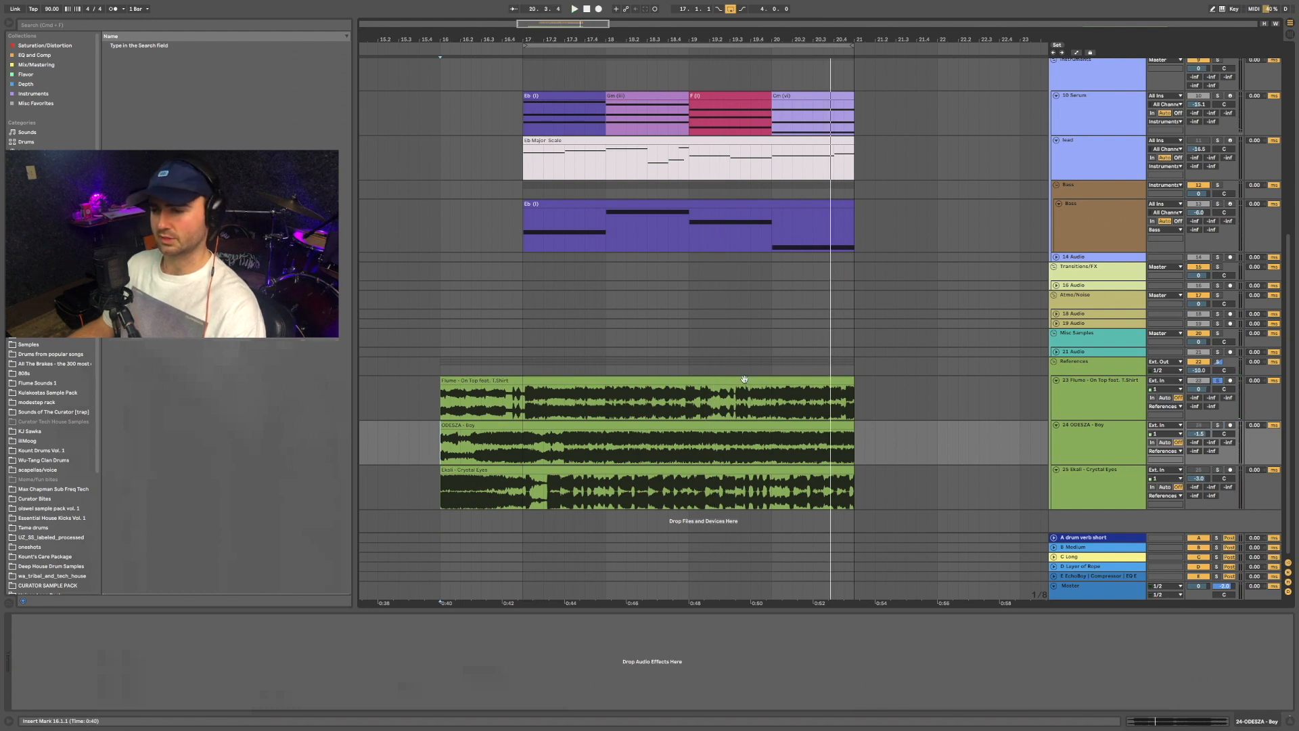
Step: Solo the Crystal Eyes reference track, play it from bar 16, and select its section from bar 17 to bar 21
left_click(690, 402)
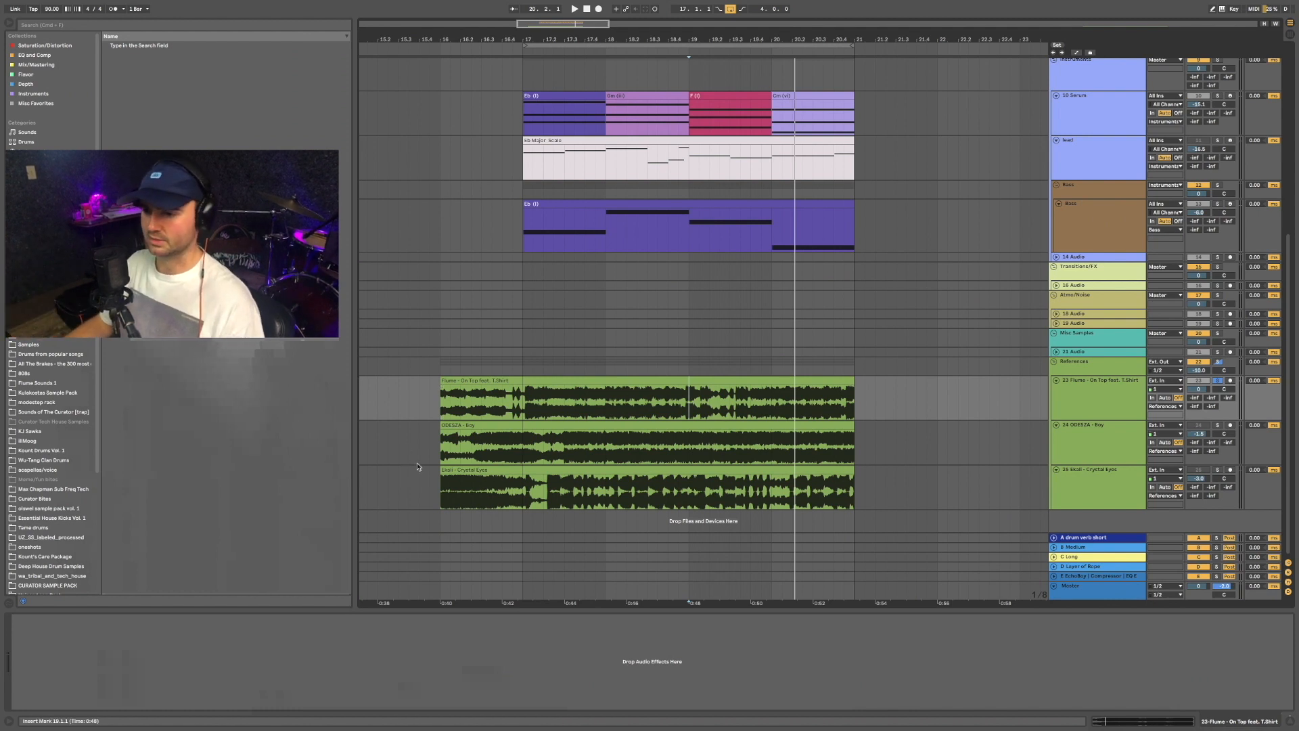
left_click(440, 492)
left_click(1218, 381)
left_click(1218, 470)
key("space")
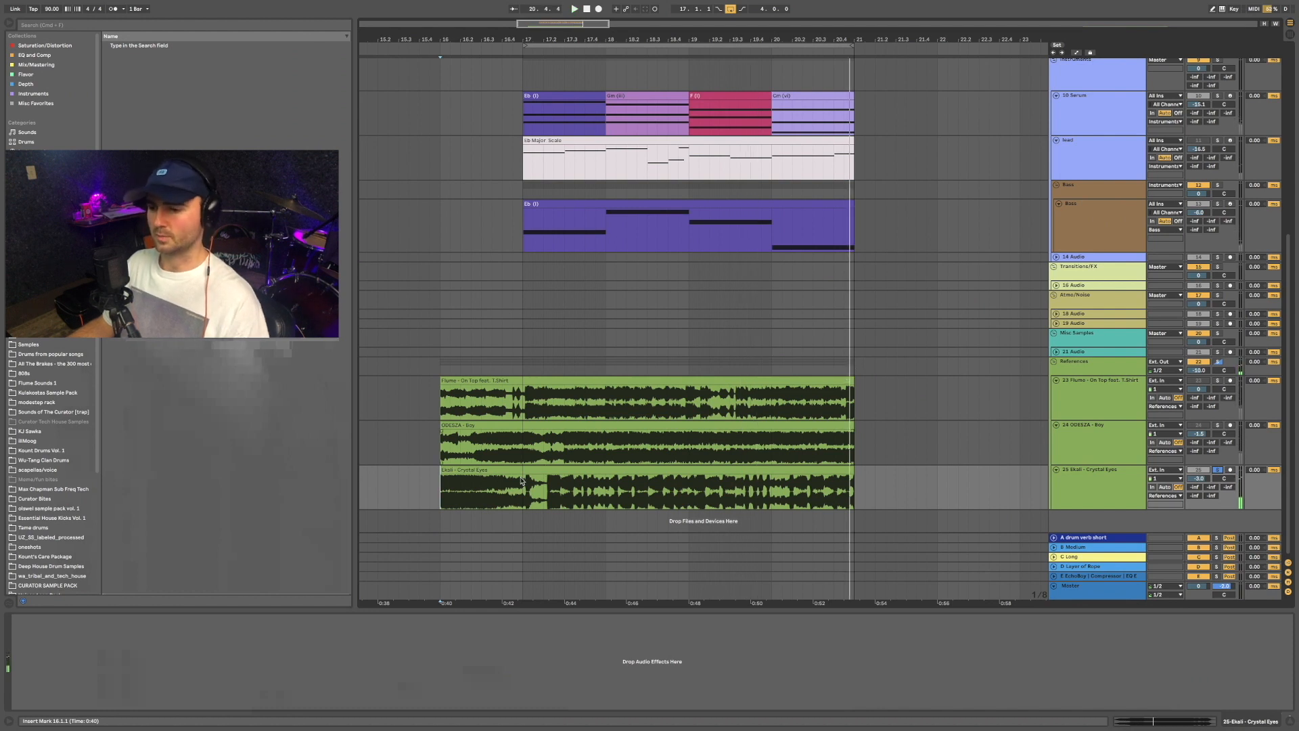
left_click_drag(522, 480, 856, 478)
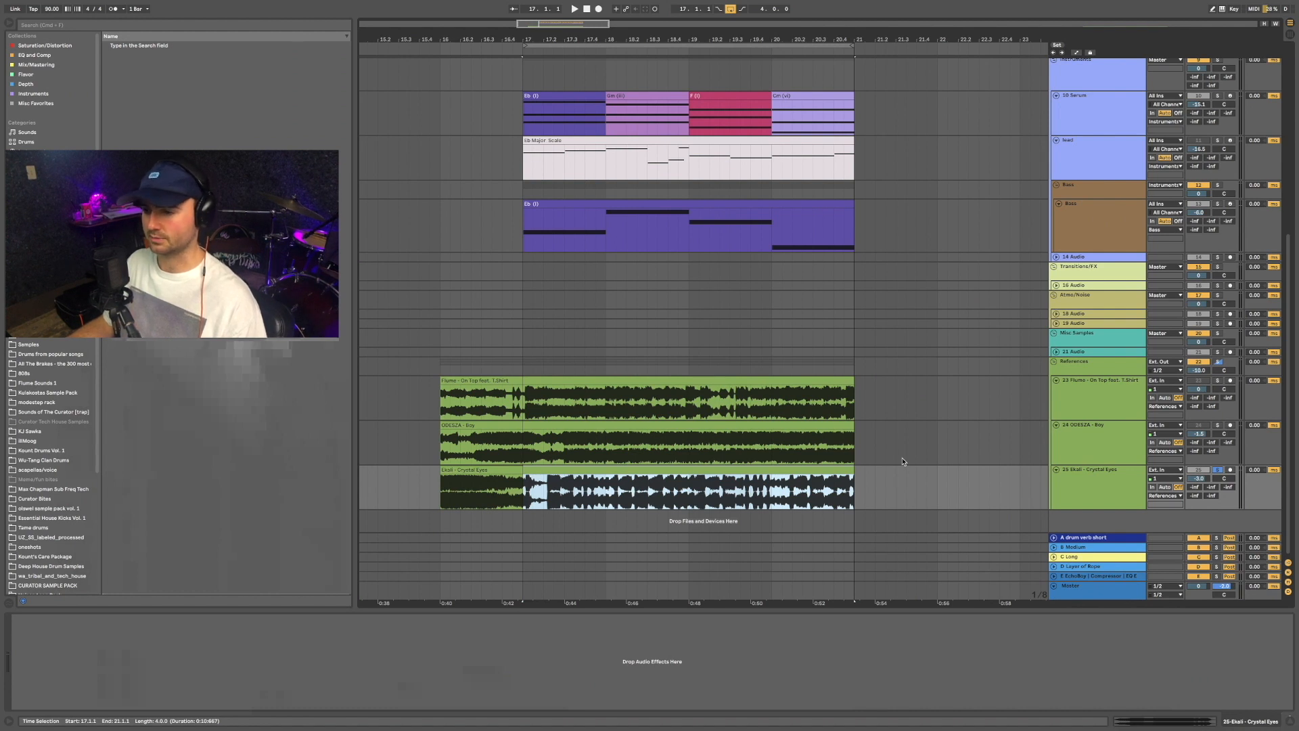
left_click_drag(524, 488, 851, 498)
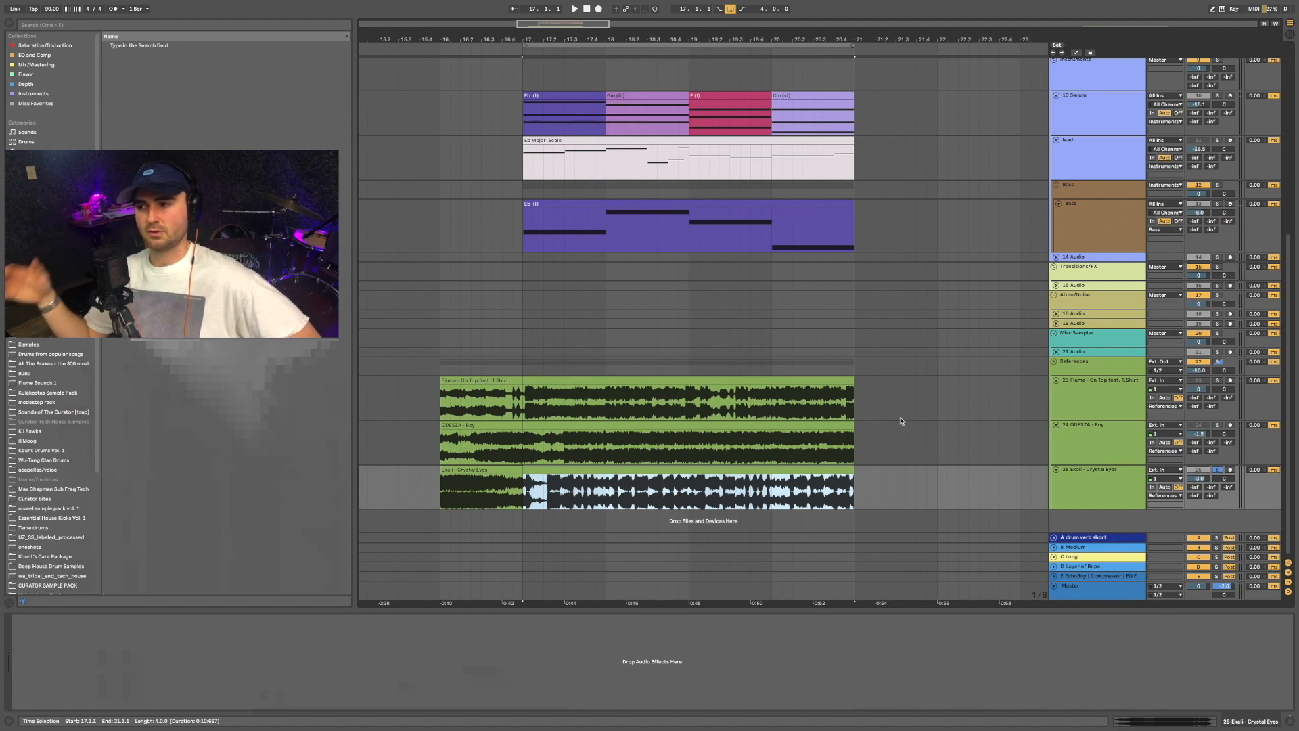
Step: Examine the Sidechain trigger track with its Big Business Kick sample, and the drum and instrument tracks below it
scroll(895, 352, "up", 10)
left_click(1110, 63)
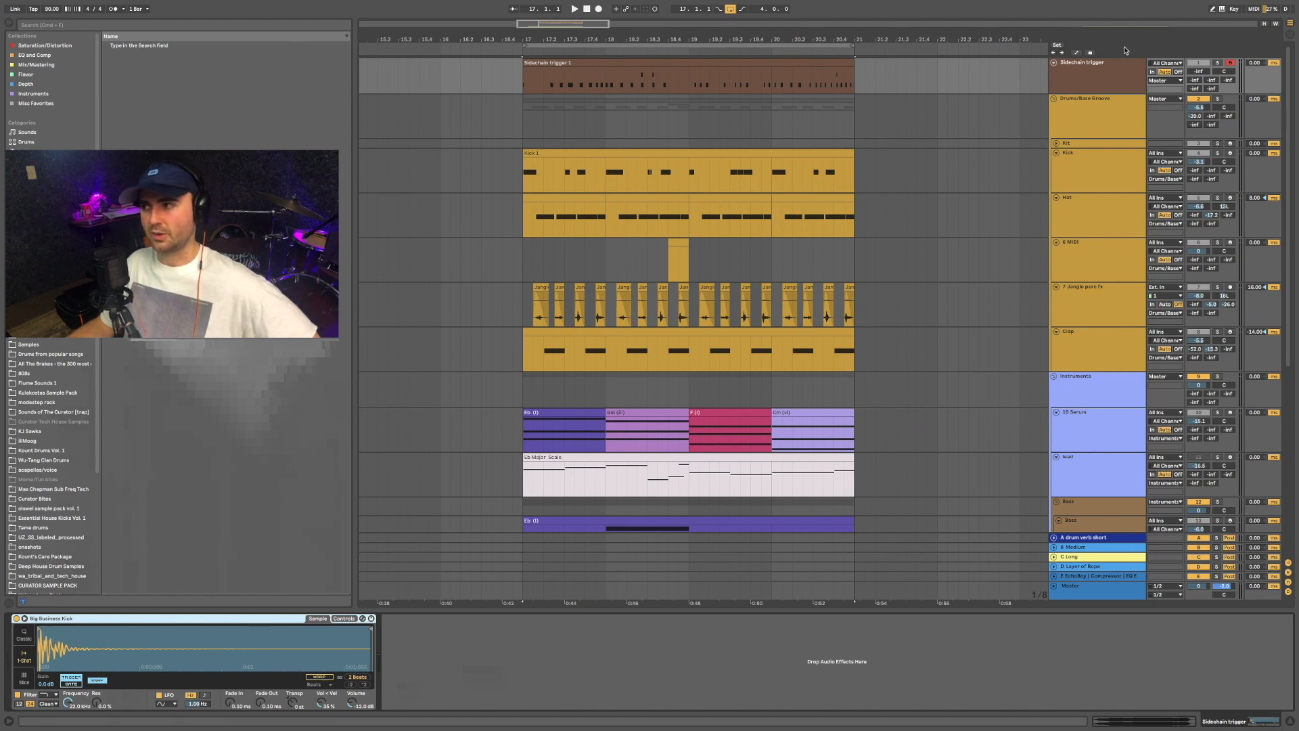
mouse_move(1198, 72)
left_mouse_down()
mouse_move(1198, 55)
mouse_move(1198, 72)
left_mouse_up()
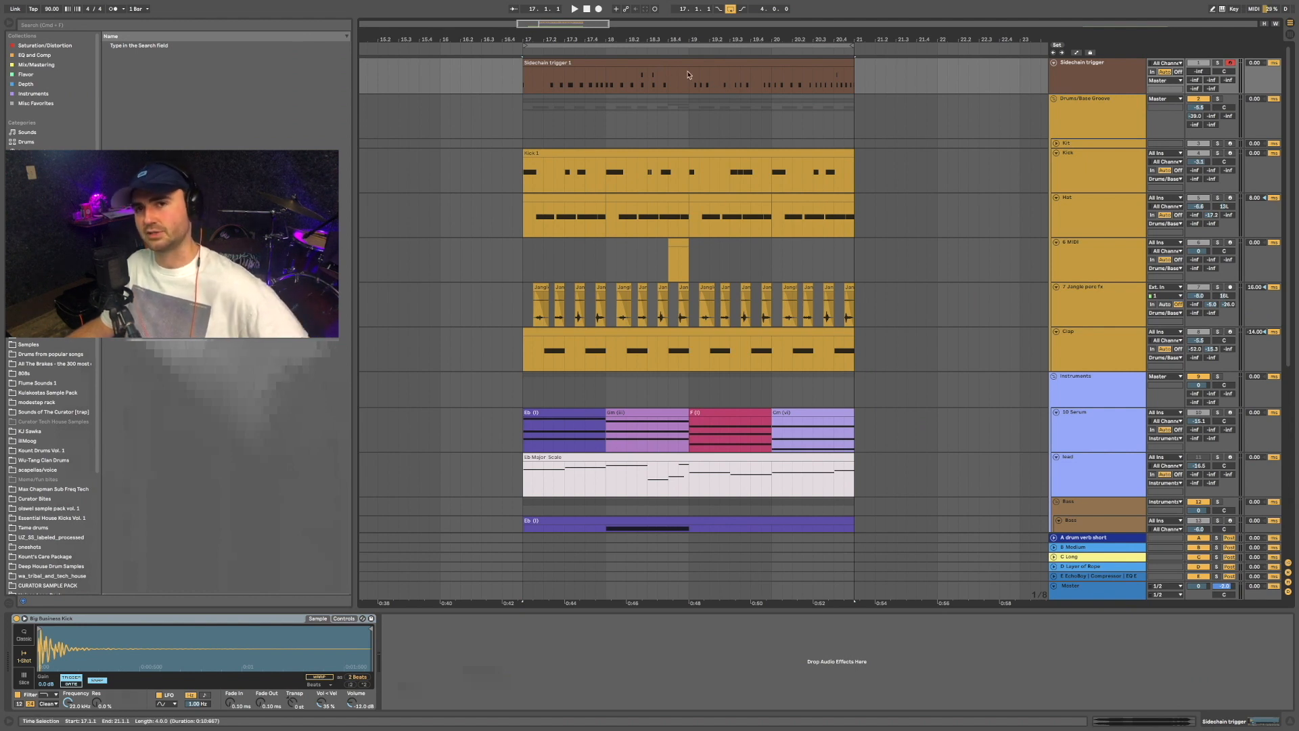
scroll(899, 136, "down", 2)
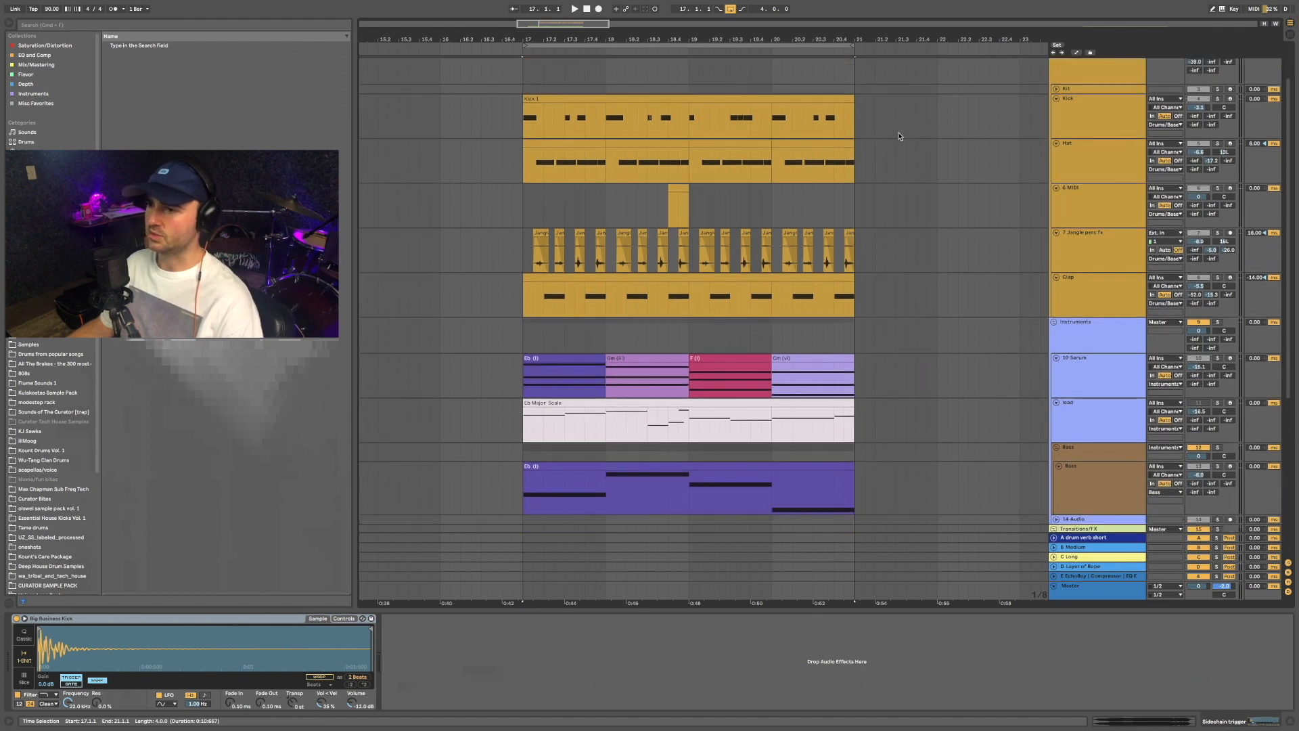
scroll(900, 136, "down", 5)
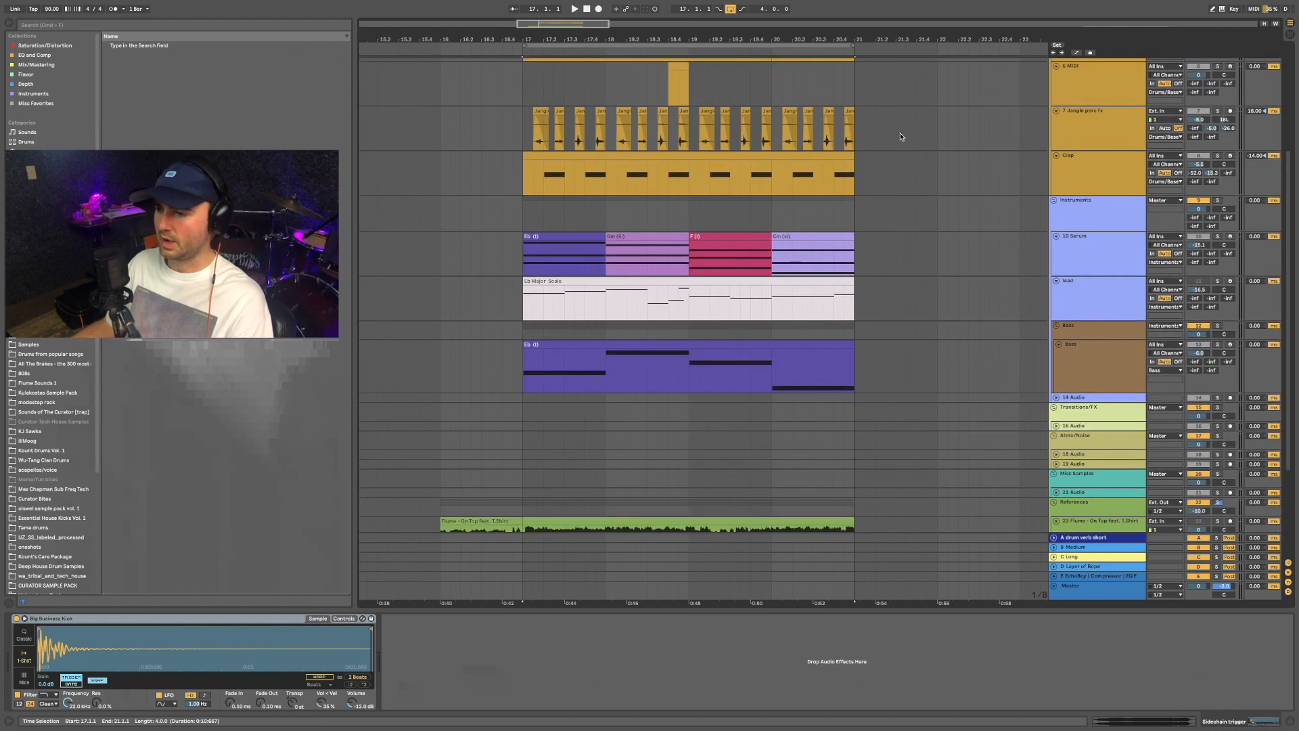
scroll(900, 136, "up", 5)
scroll(899, 136, "up", 3)
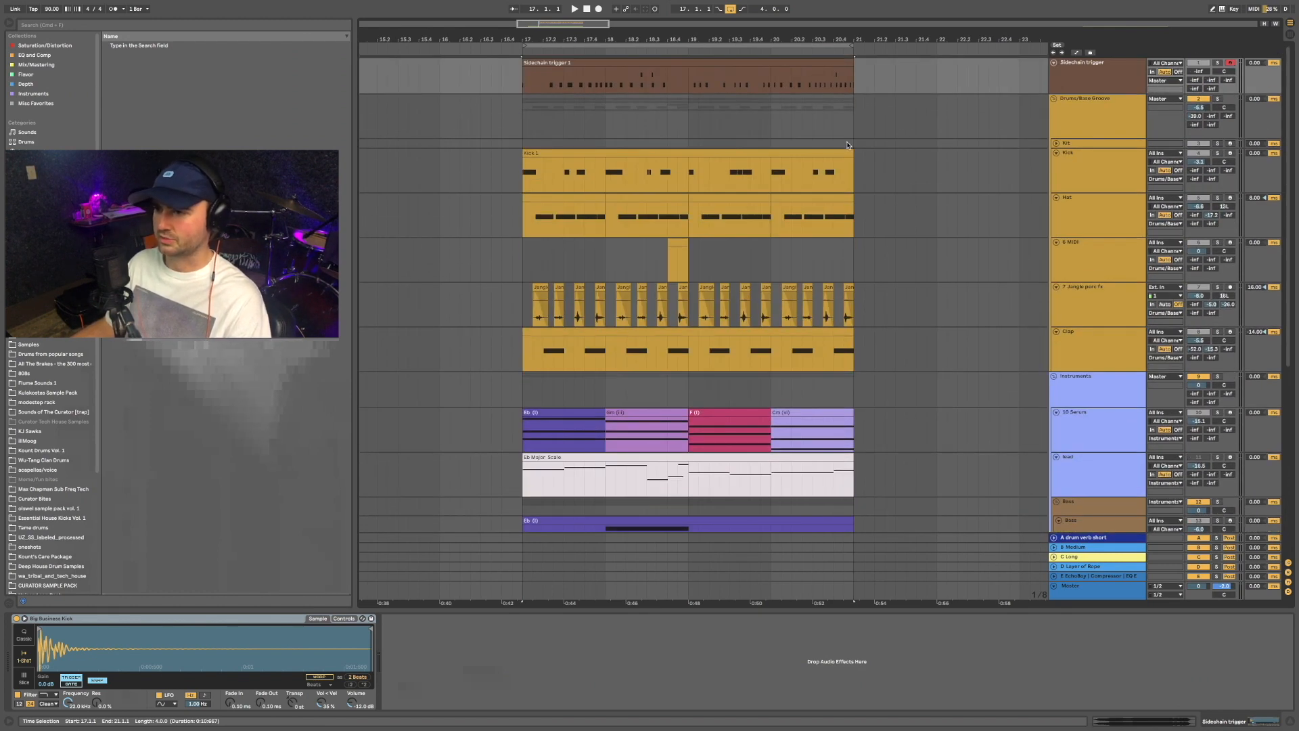
Step: Take the References group out of solo, solo the Drums/Bass Groove group, and play it from bar 17
left_click(526, 112)
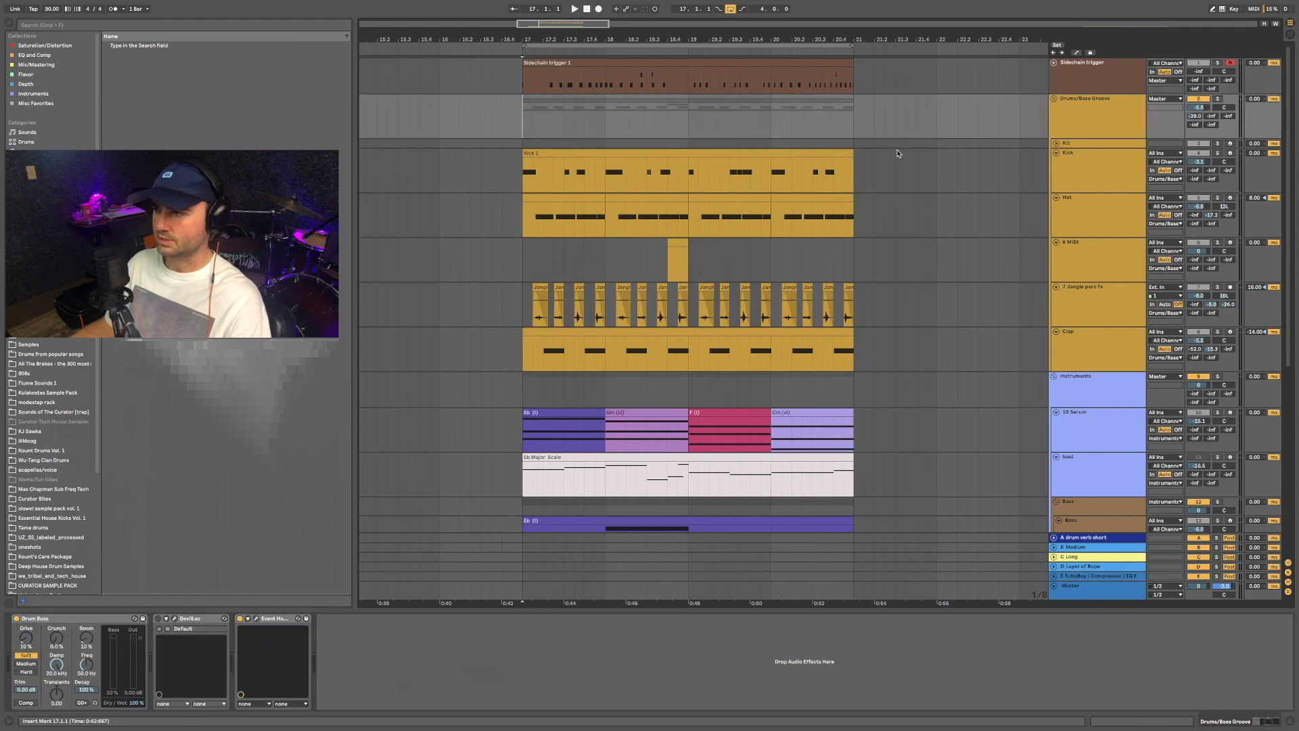
scroll(907, 157, "down", 14)
left_click(1218, 363)
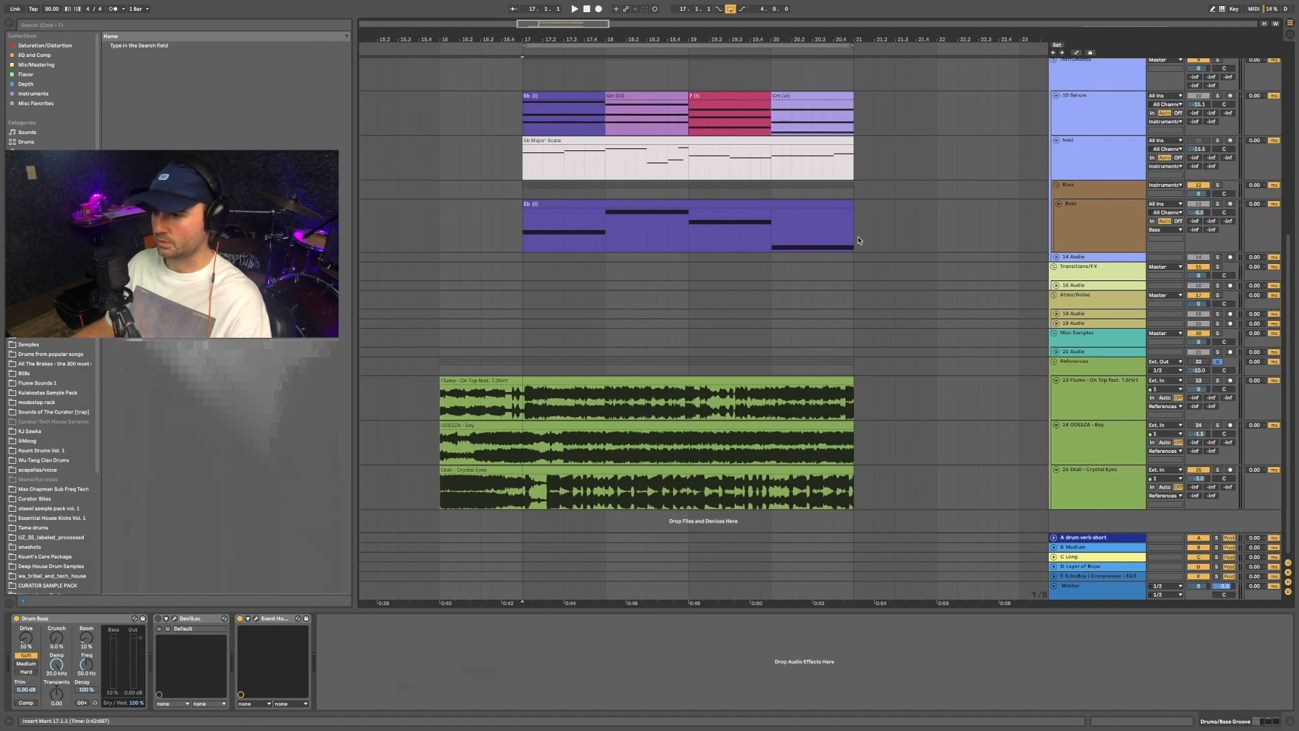
scroll(862, 244, "up", 14)
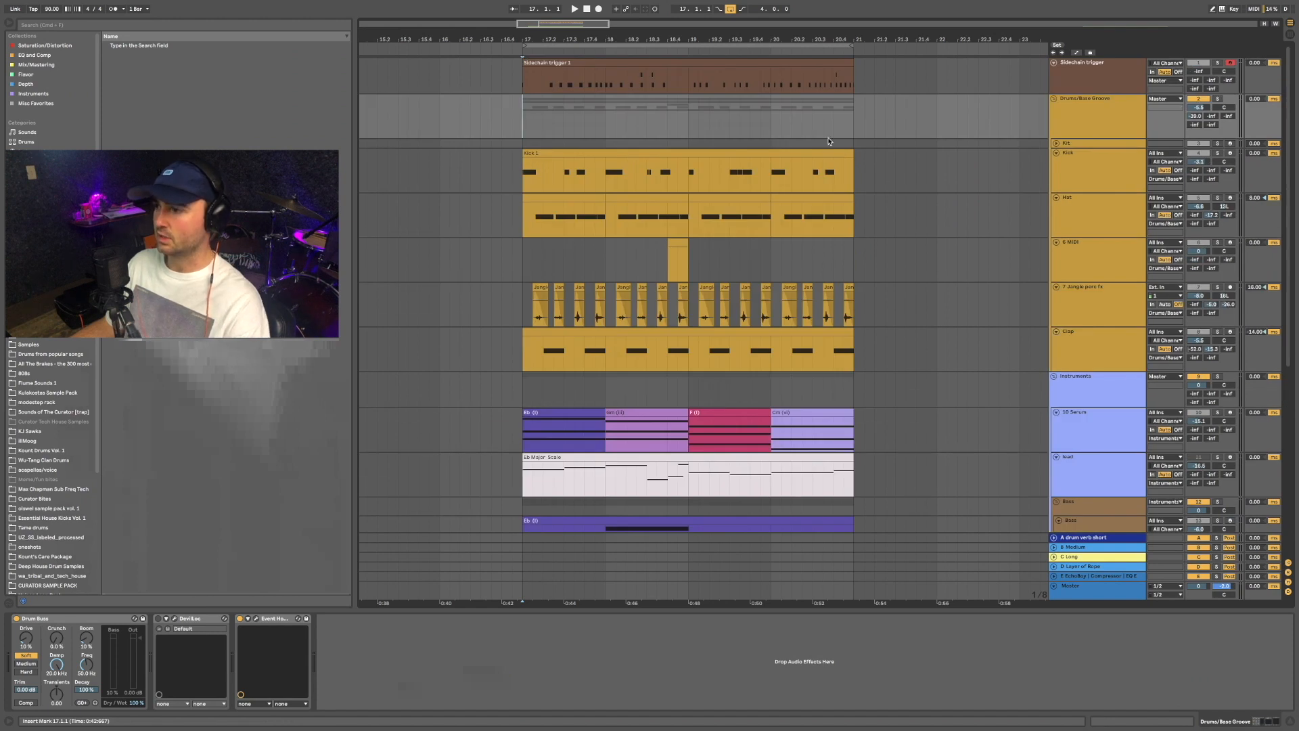
left_click(1217, 99)
key("space")
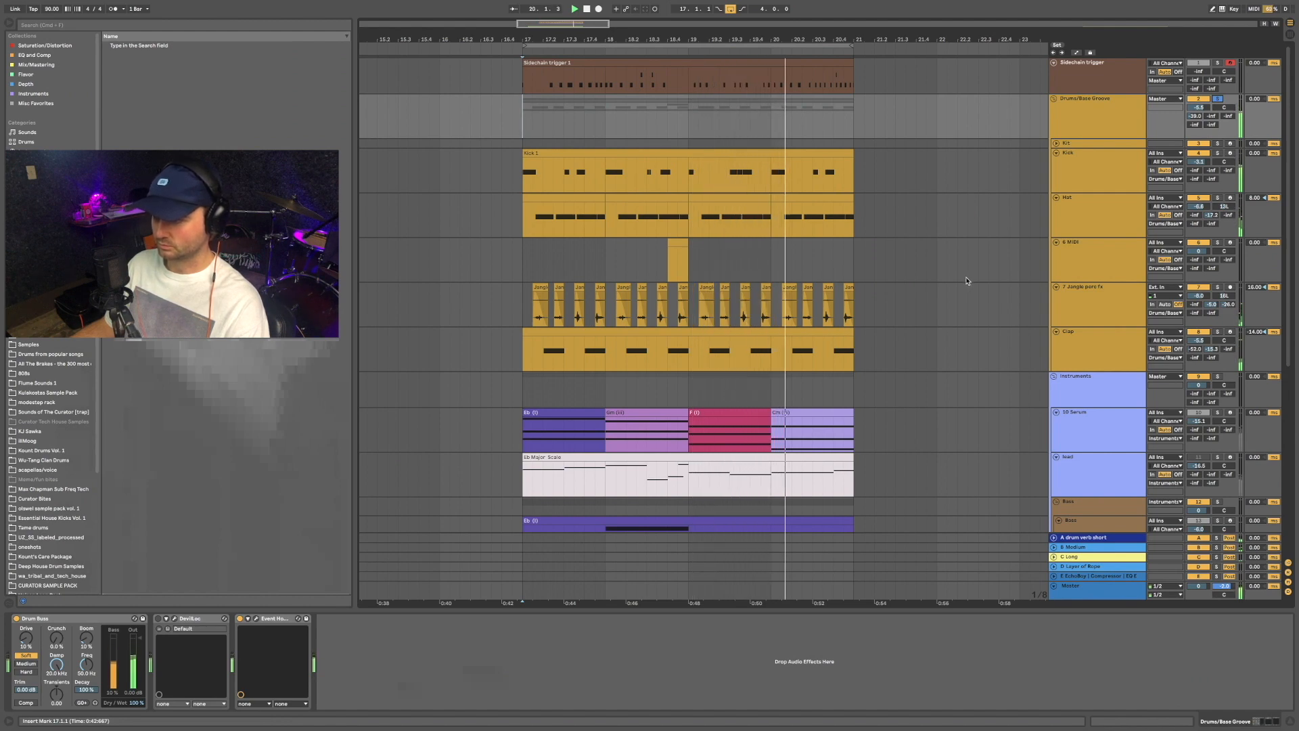
Step: Stop the drums, solo the 10-Serum track in the Instruments group, and play it from bar 17
scroll(931, 285, "down", 5)
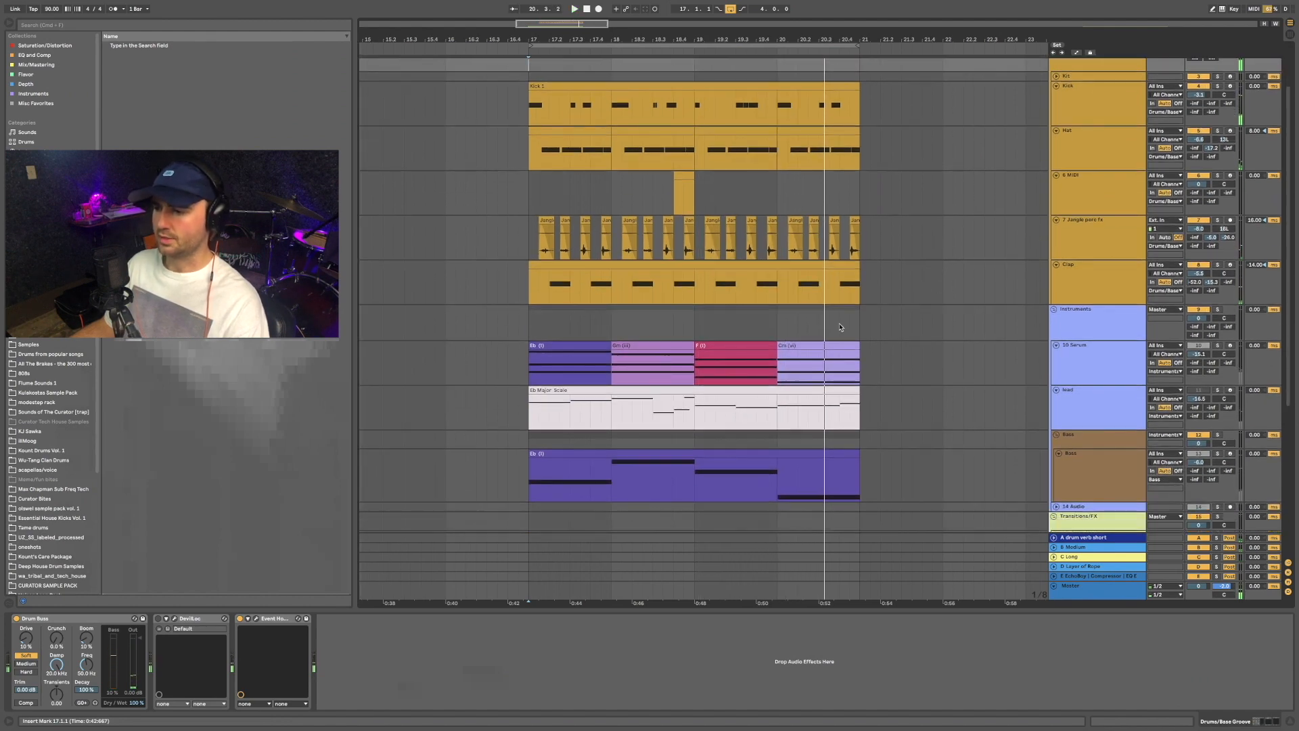
left_click(575, 285)
key("space")
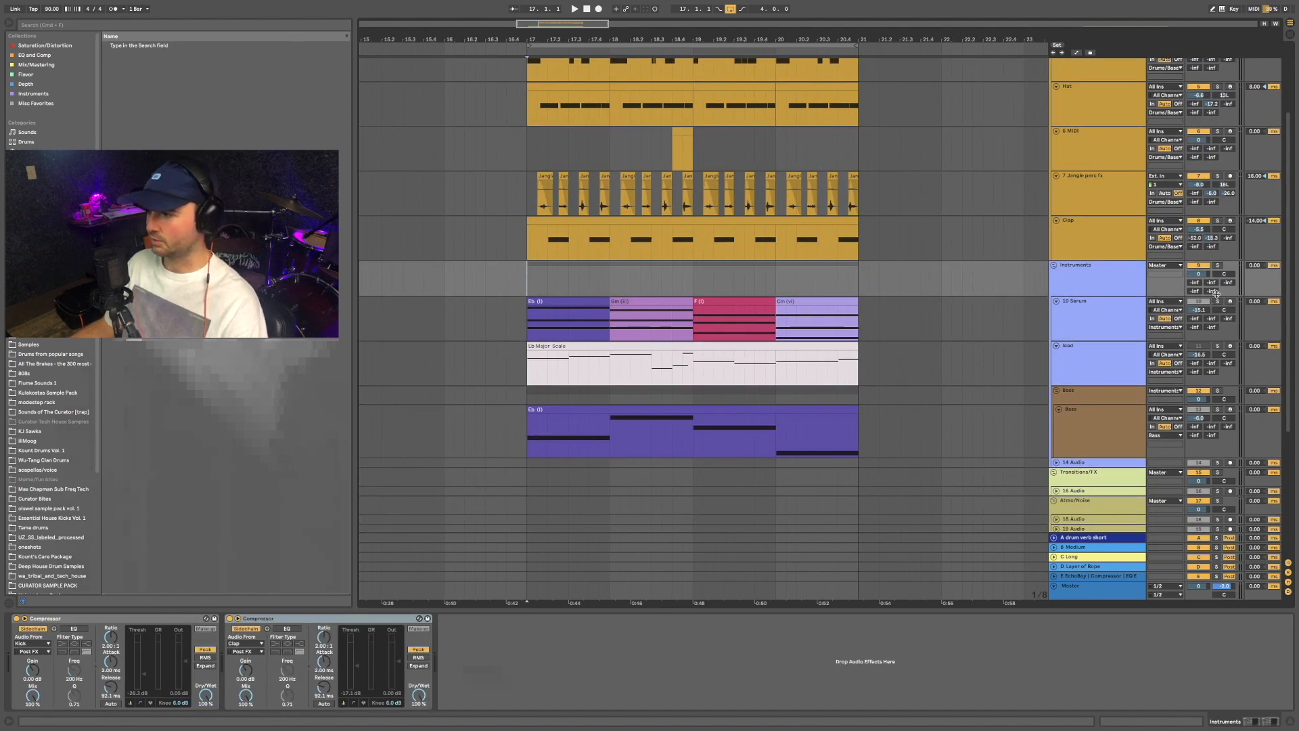
key("space")
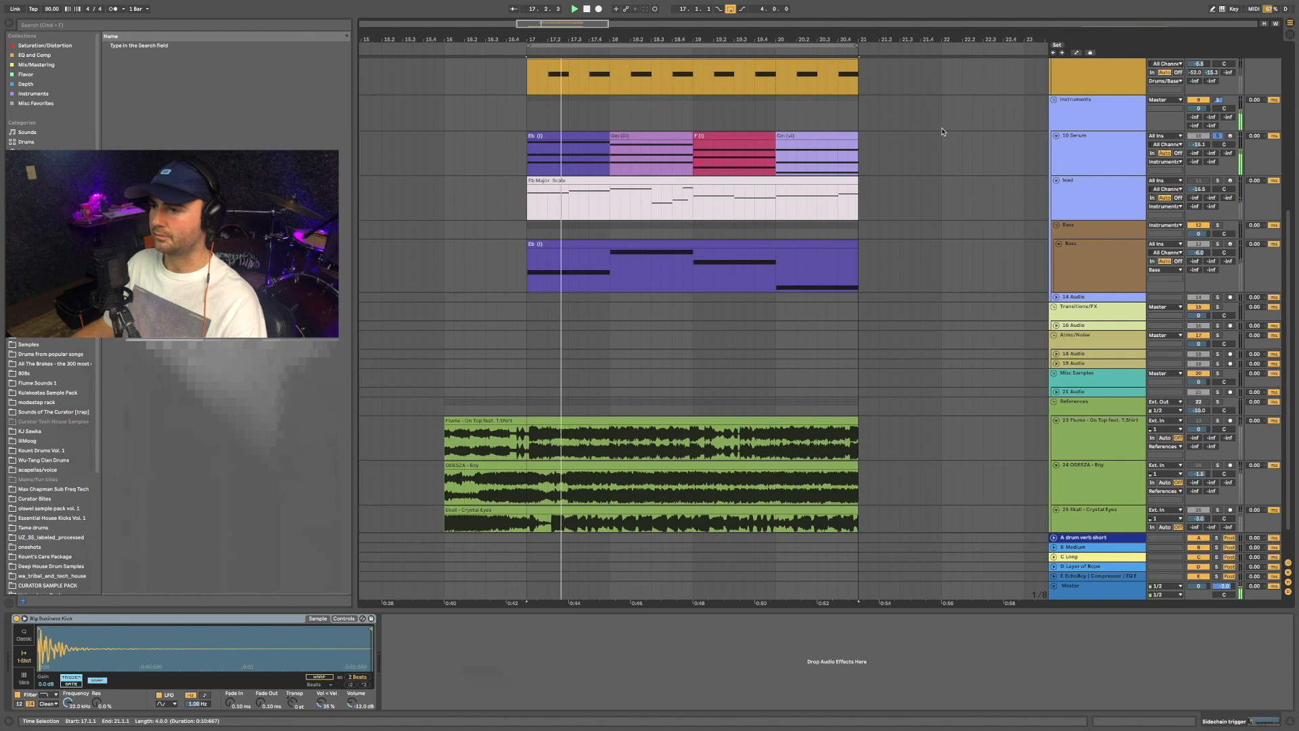
scroll(950, 132, "up", 1)
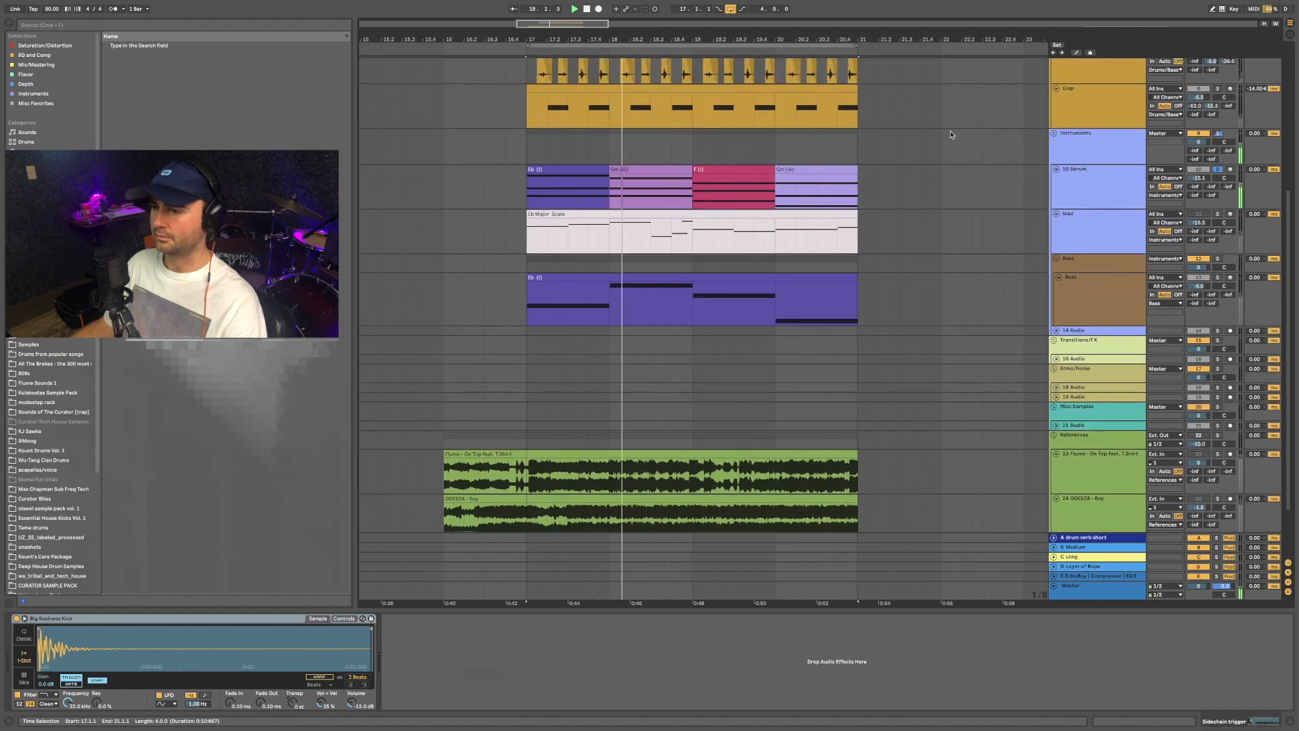
scroll(958, 155, "up", 1)
scroll(957, 155, "up", 1)
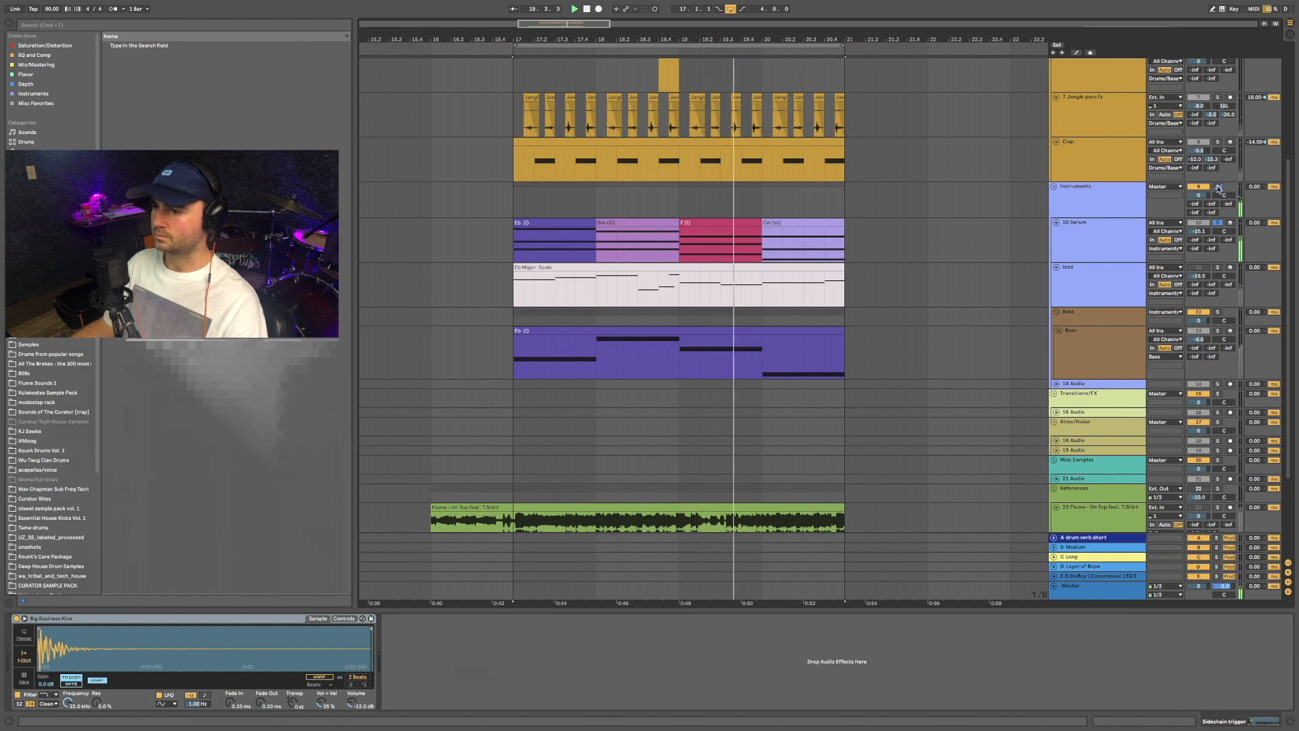
Step: Look at the Bass track's device chain and its Serum patch, and close the synth window
left_click(1084, 348)
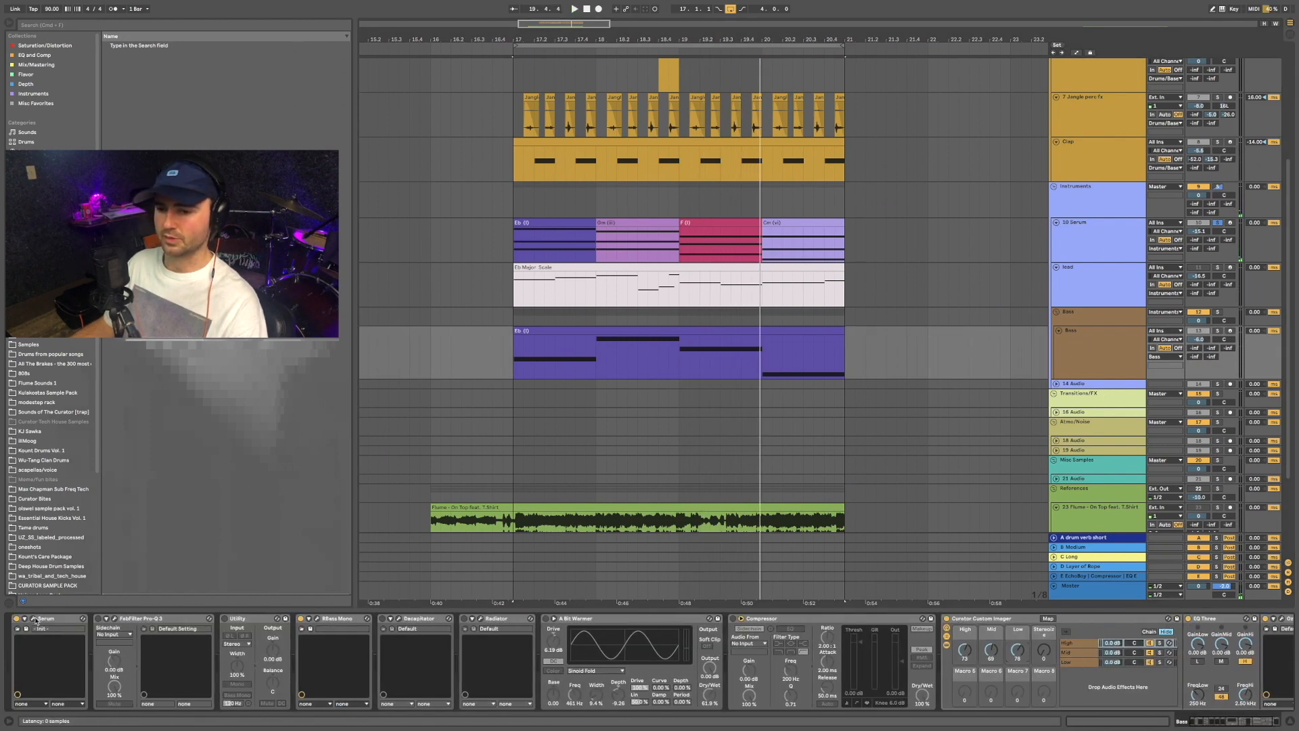
left_click(27, 629)
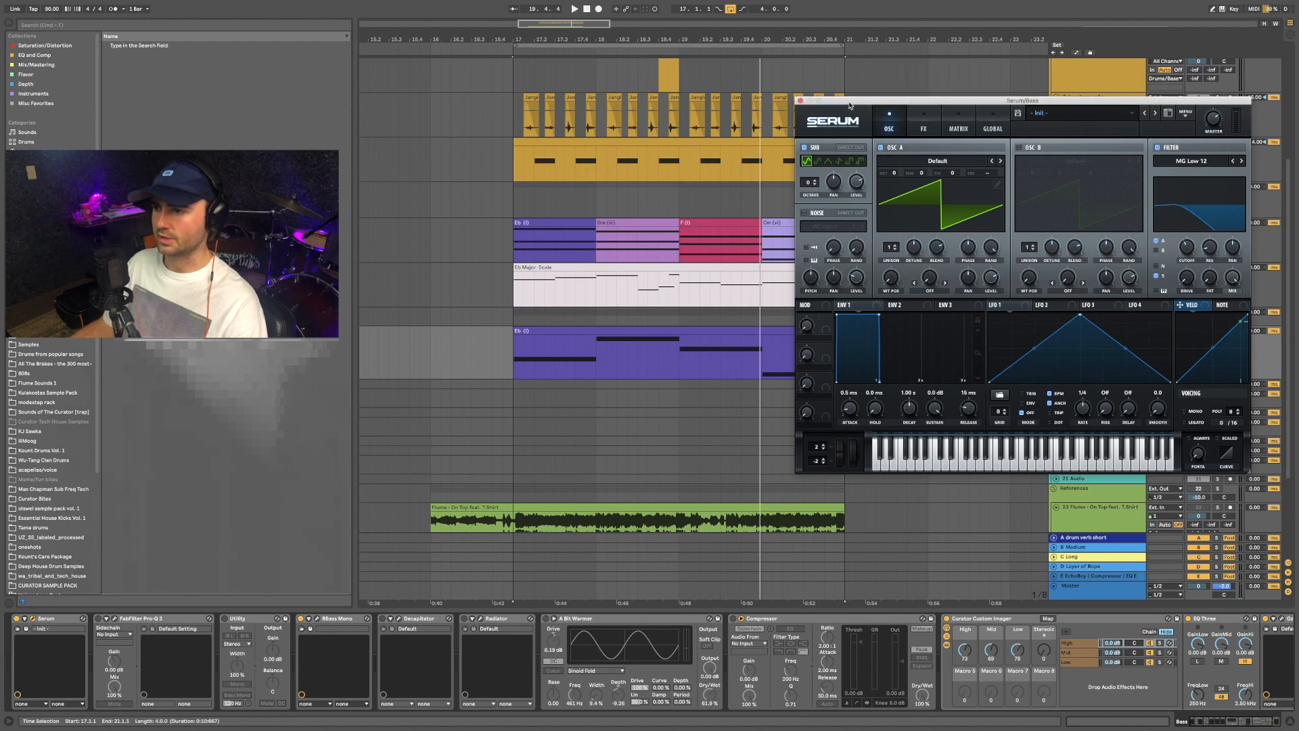
left_click(800, 100)
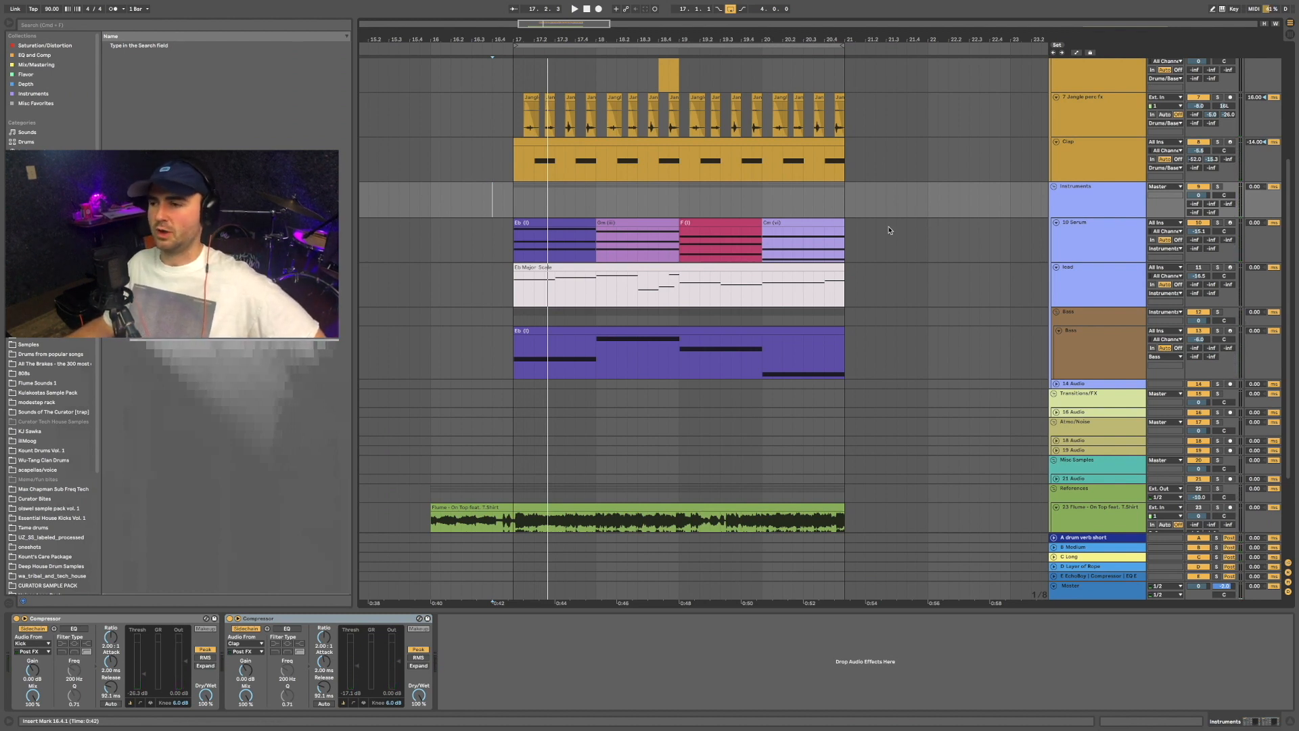
Step: Select bars 17 to 21 of the 10-Serum chord clips, and the same range on the Sidechain trigger track
left_click_drag(516, 241, 847, 241)
scroll(868, 241, "up", 5)
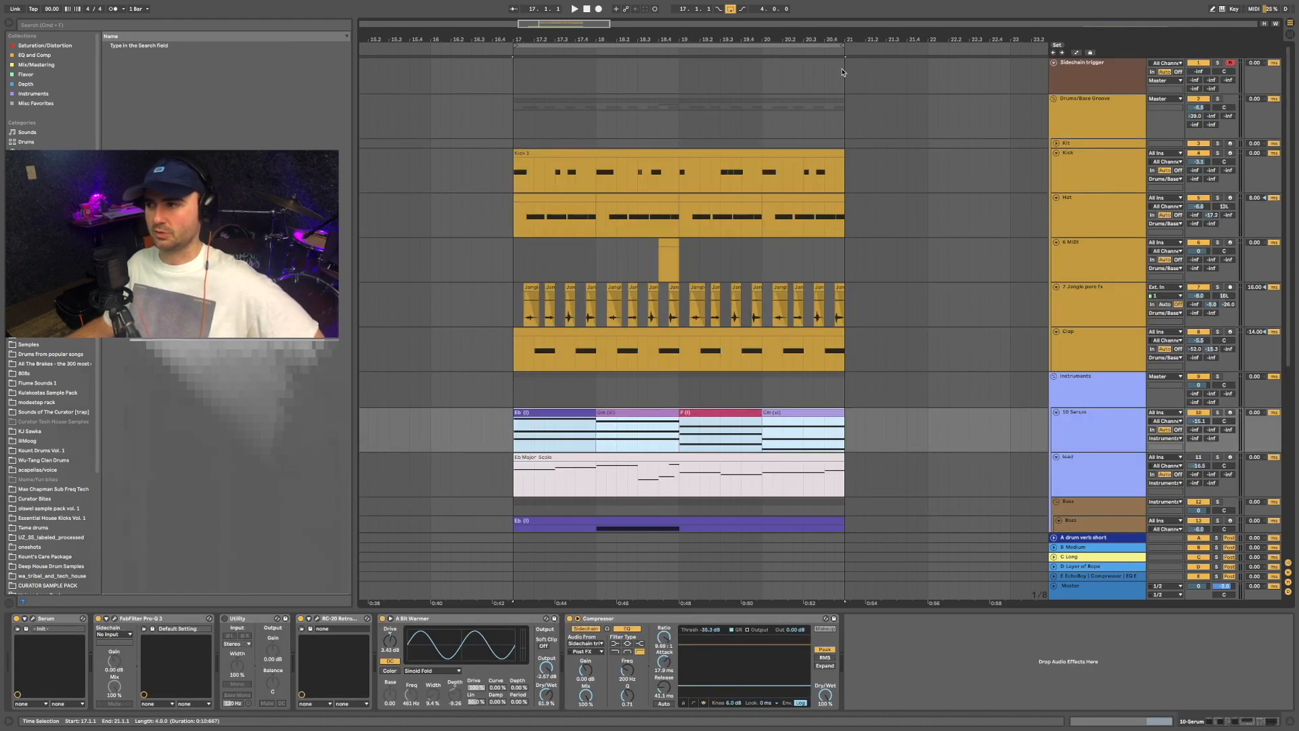
left_click_drag(846, 72, 514, 73)
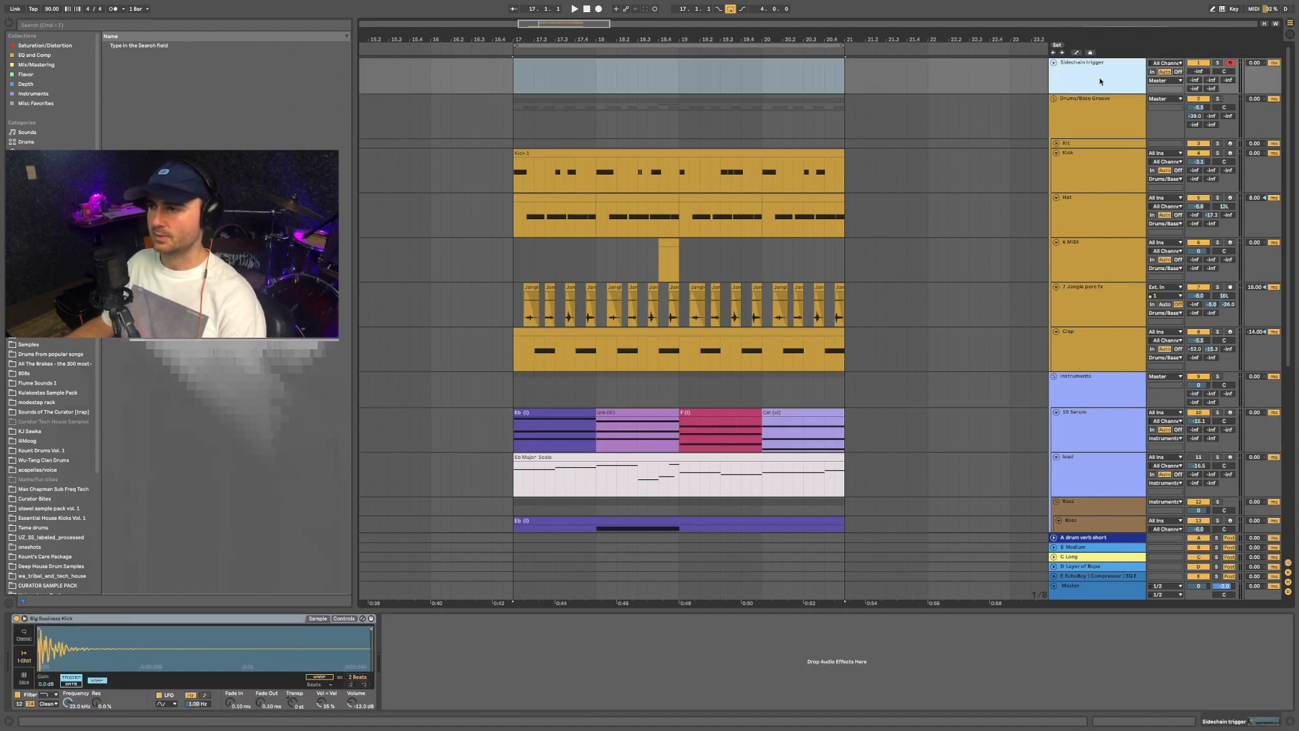
Step: Inspect the sidechain Compressor on the 10-Serum track and compare it with the Kick and Clap compressors on the Instruments group
scroll(910, 153, "down", 5)
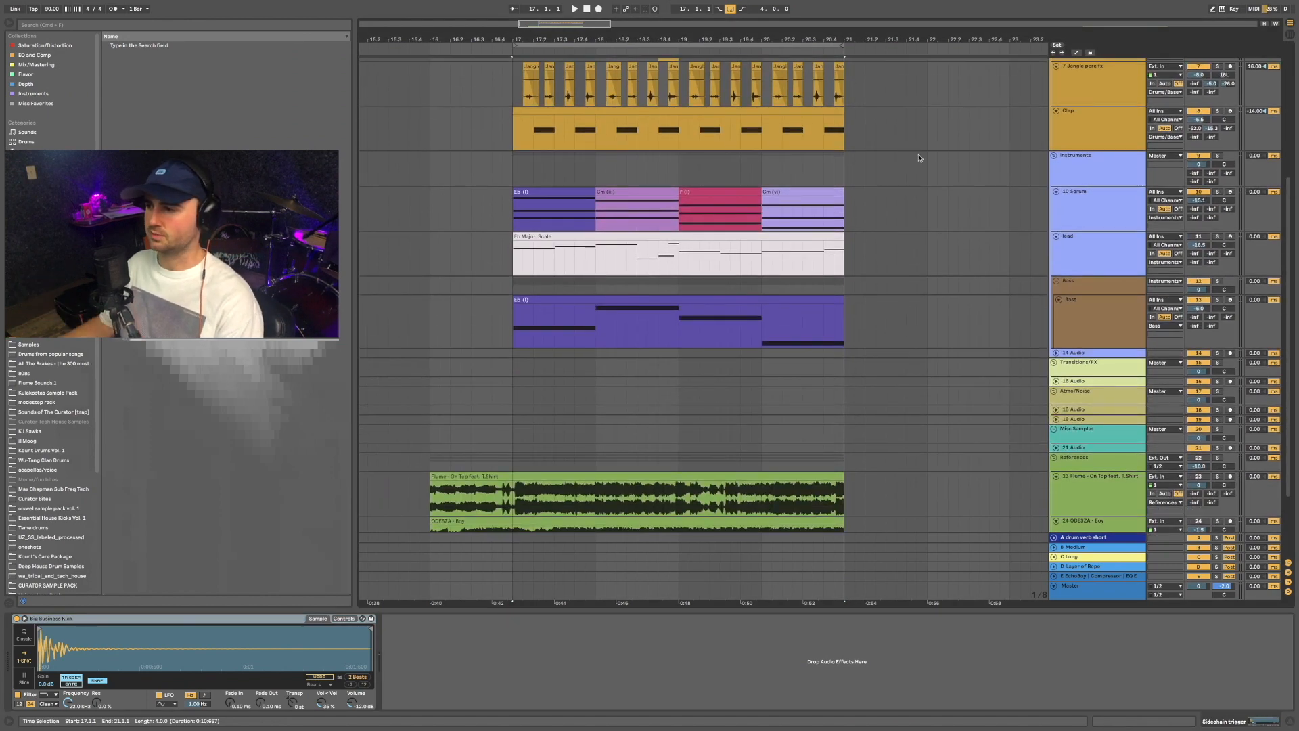
left_click(1095, 207)
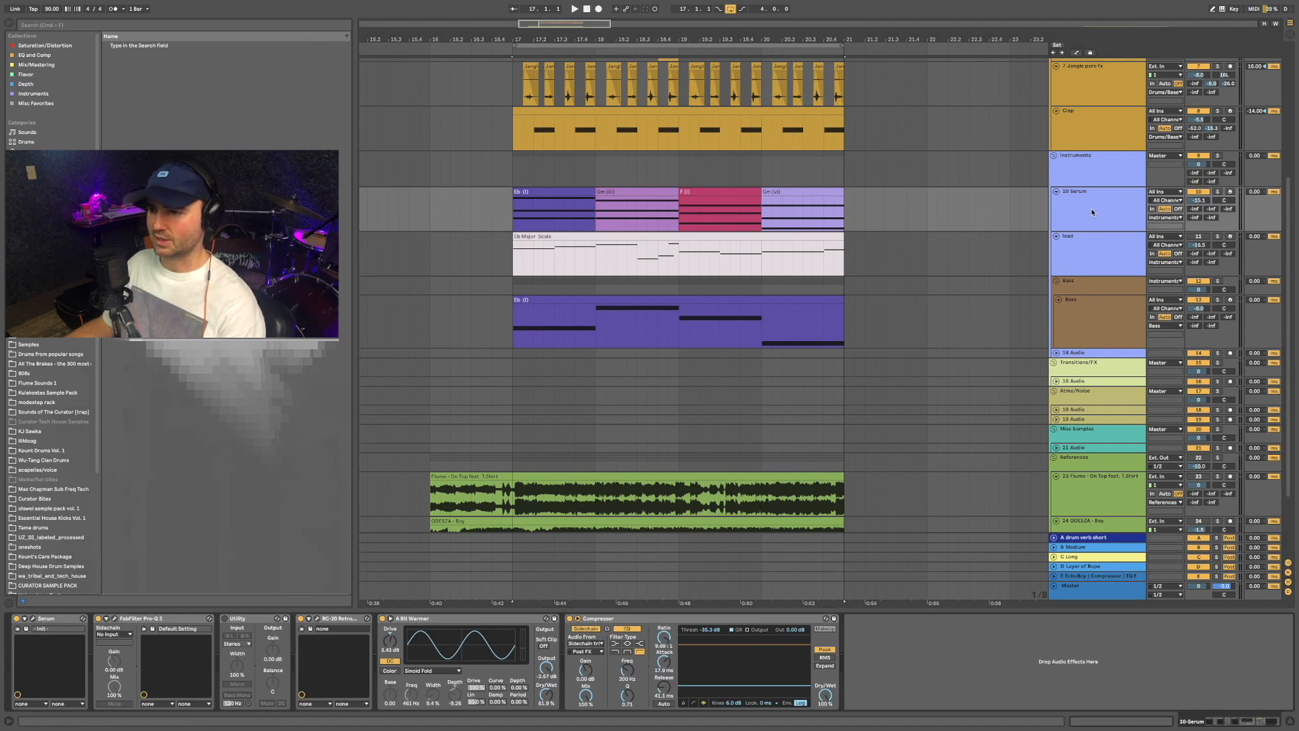
left_click_drag(830, 215, 512, 215)
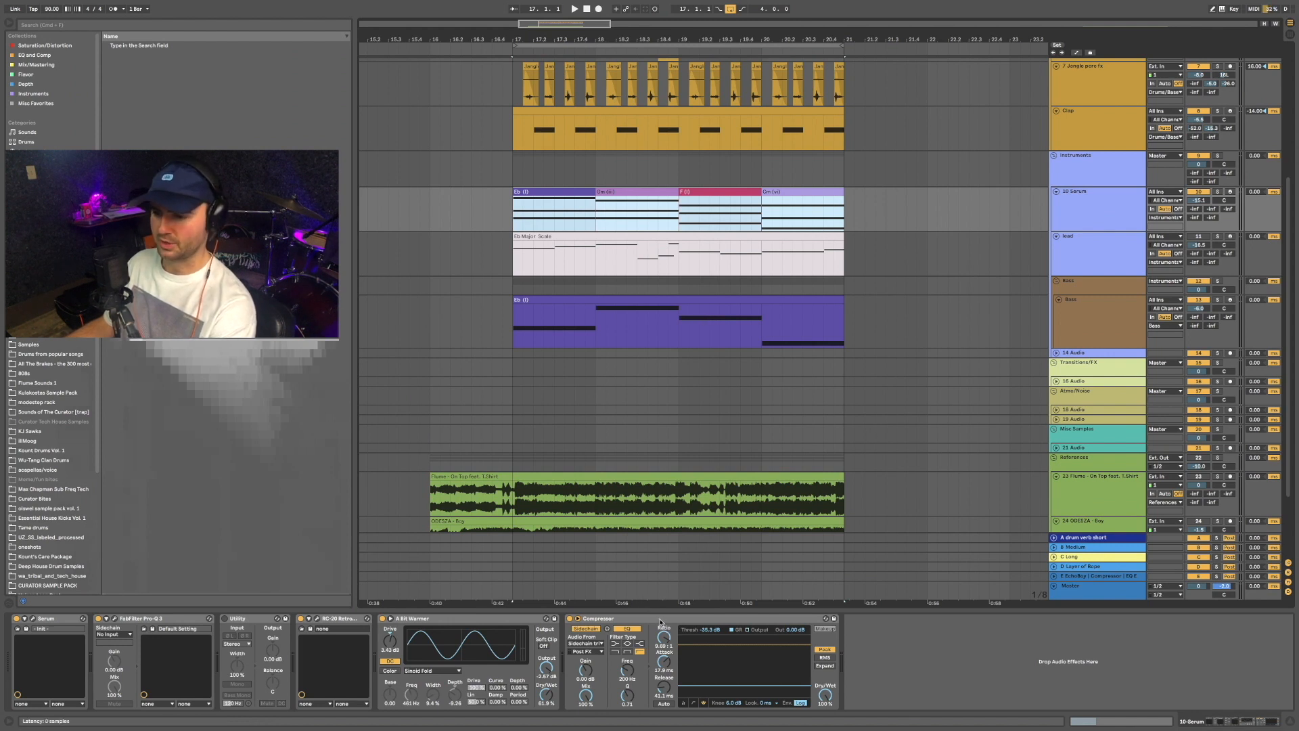
double_click(1087, 156)
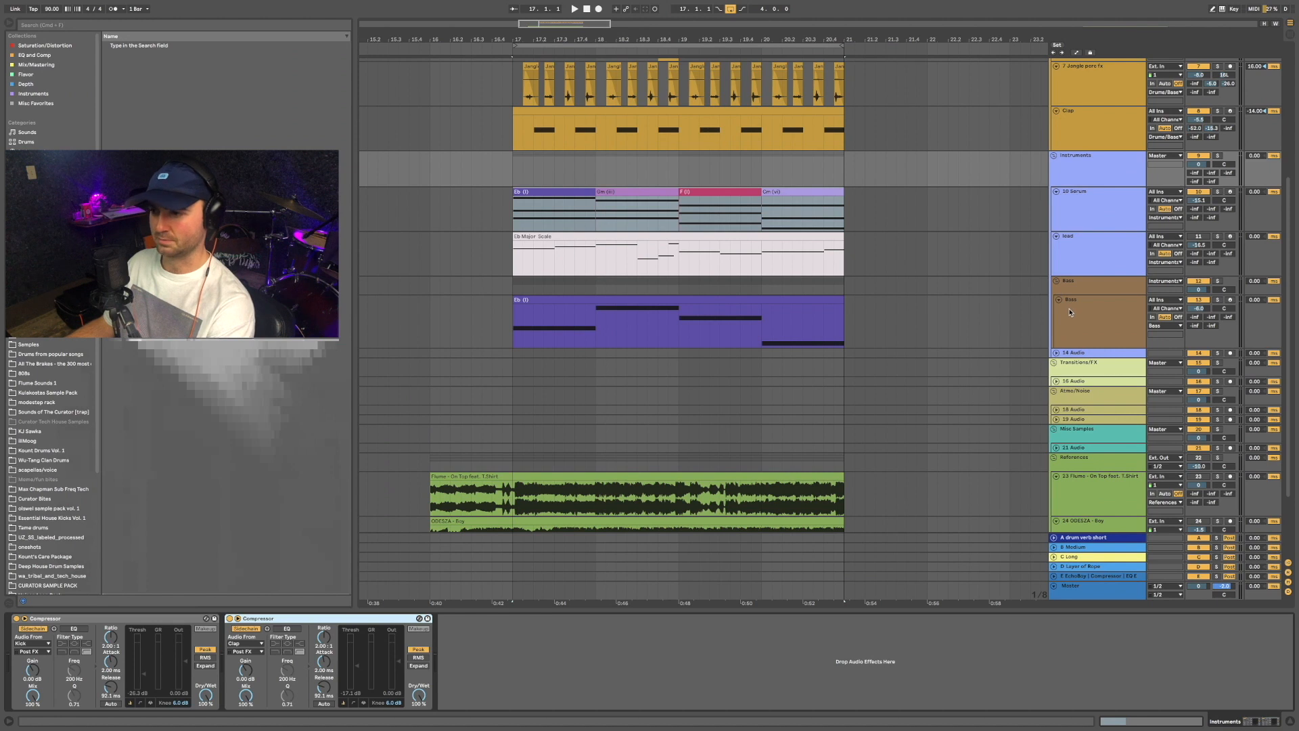
left_click(1084, 212)
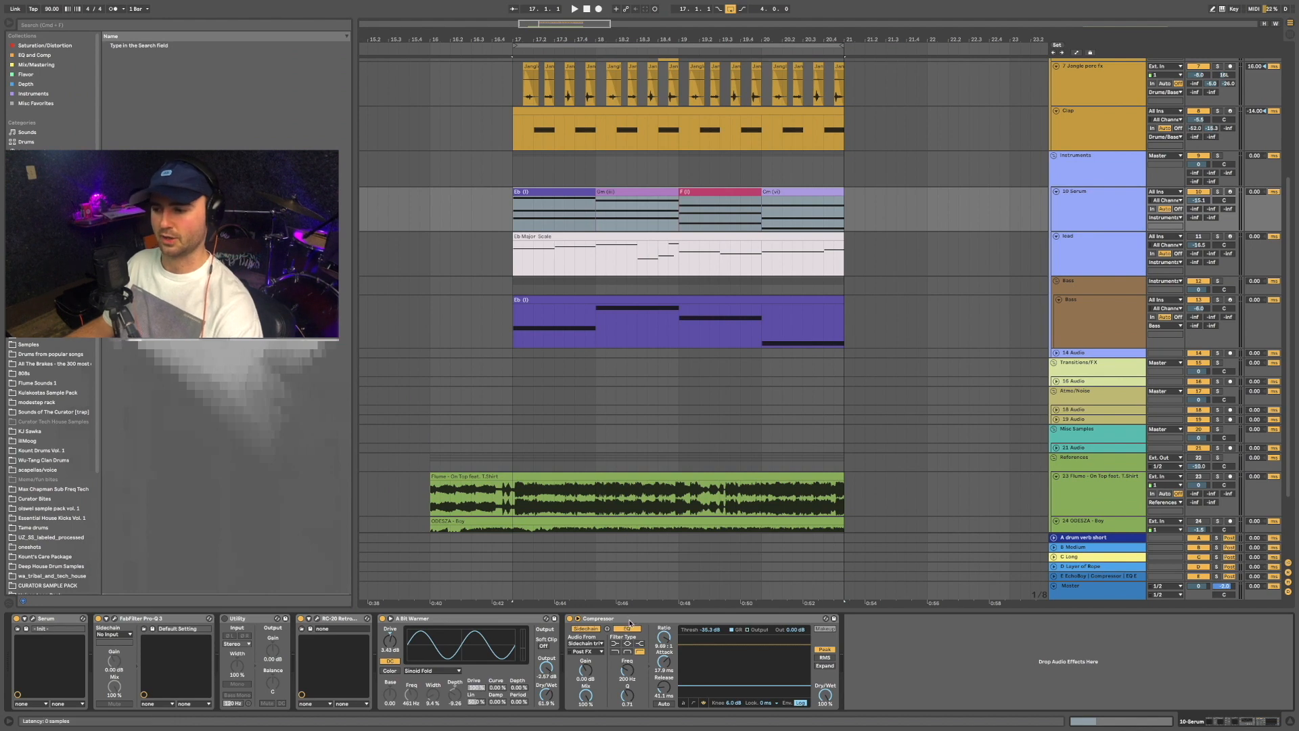
Step: Raise the Sidechain trigger track's volume briefly and return it to -inf
left_click_drag(809, 338, 808, 339)
scroll(1087, 78, "up", 5)
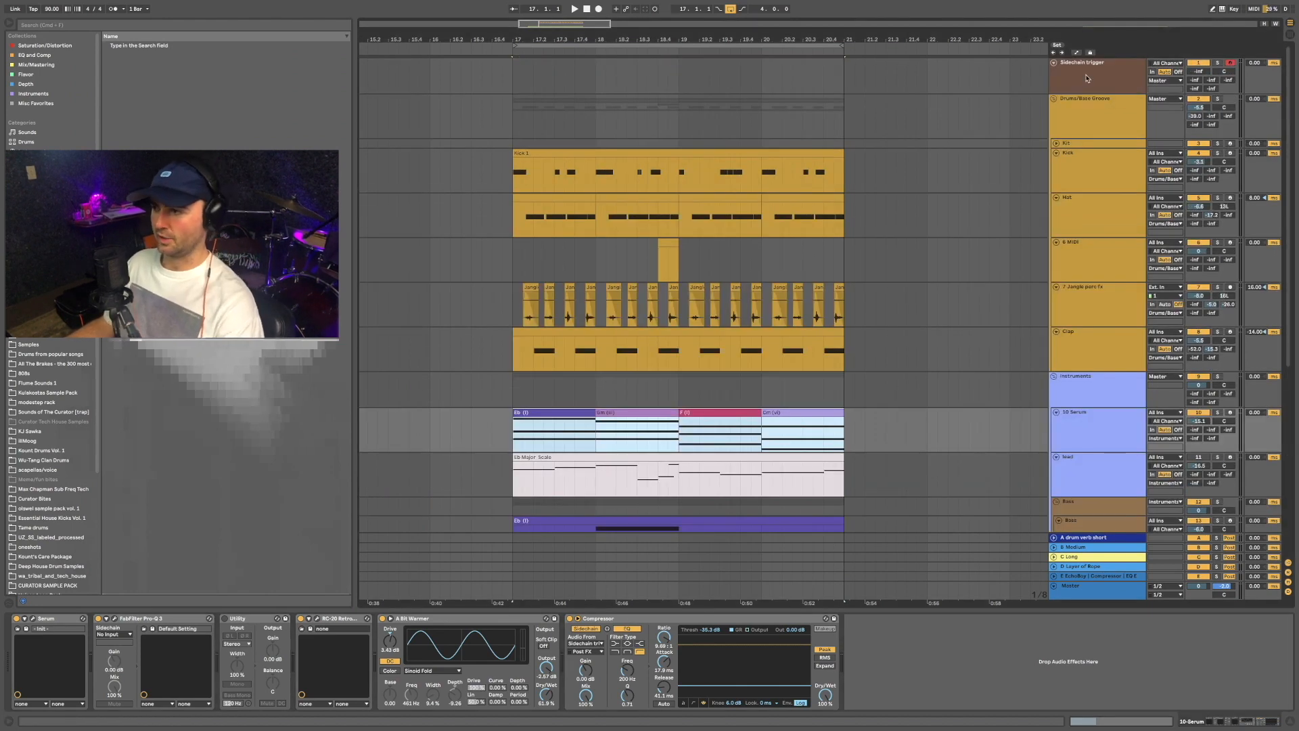
left_click(1086, 79)
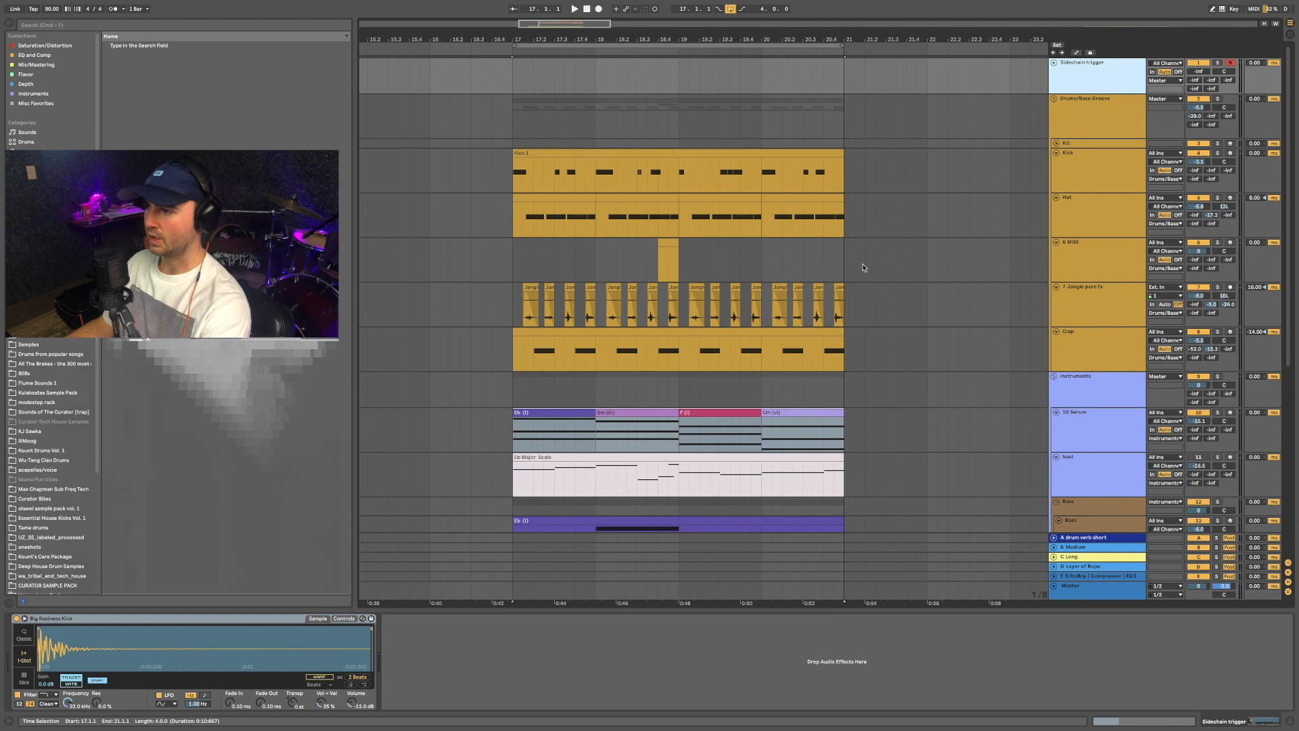
left_click_drag(1198, 71, 1198, 58)
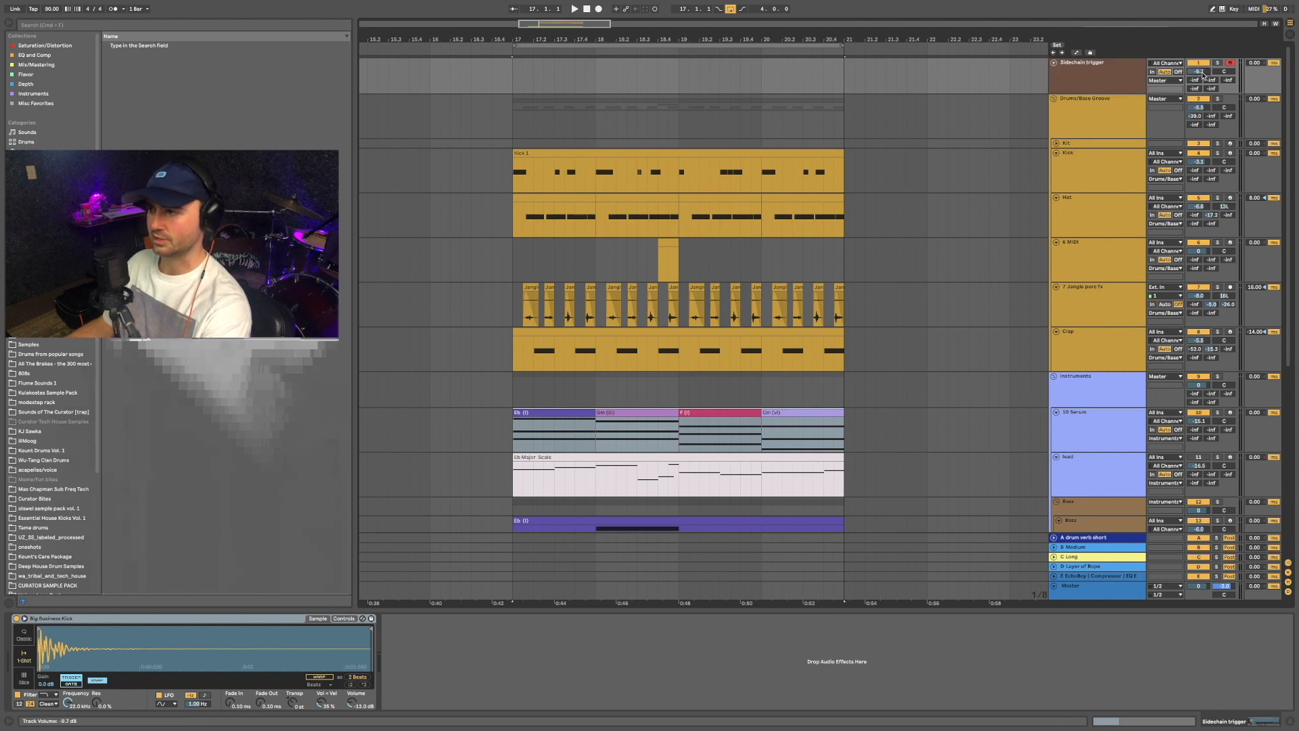
left_click_drag(1198, 71, 1202, 80)
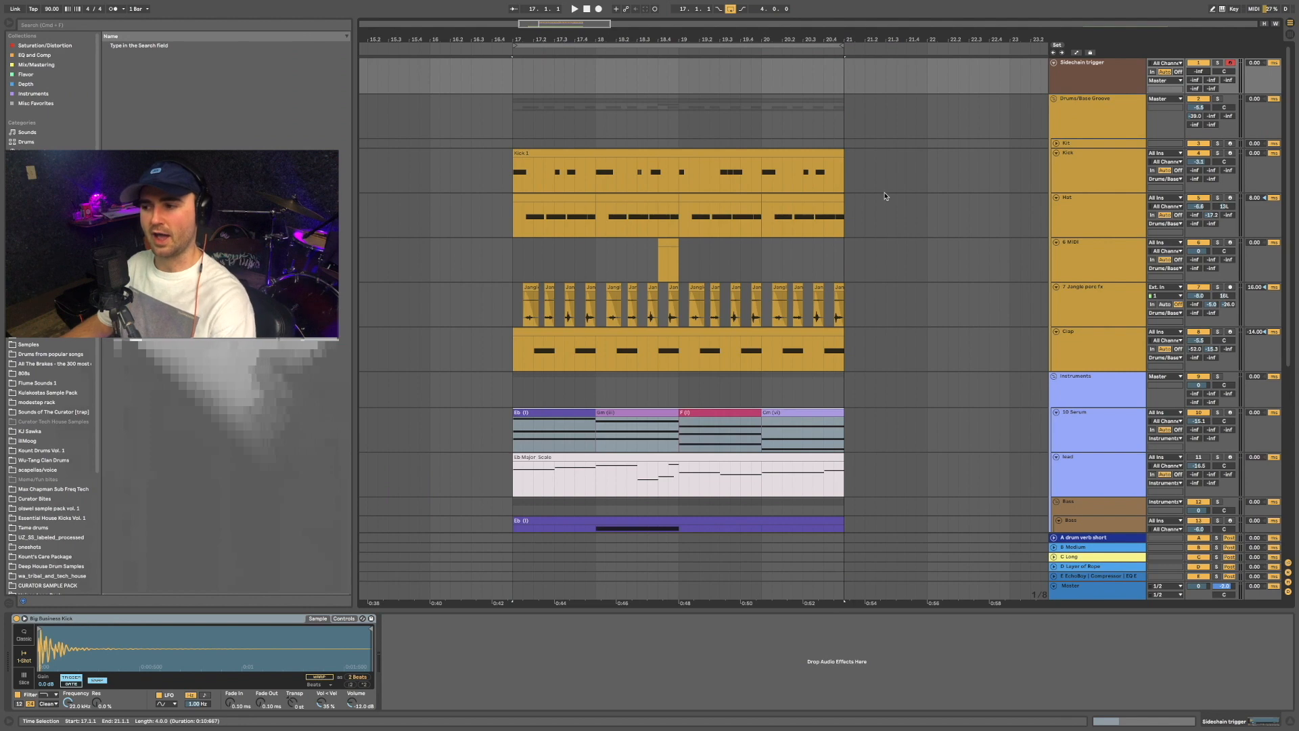
Step: Select the empty range from bar 17 to bar 21 on the Sidechain trigger track
scroll(883, 230, "down", 3)
scroll(884, 241, "up", 3)
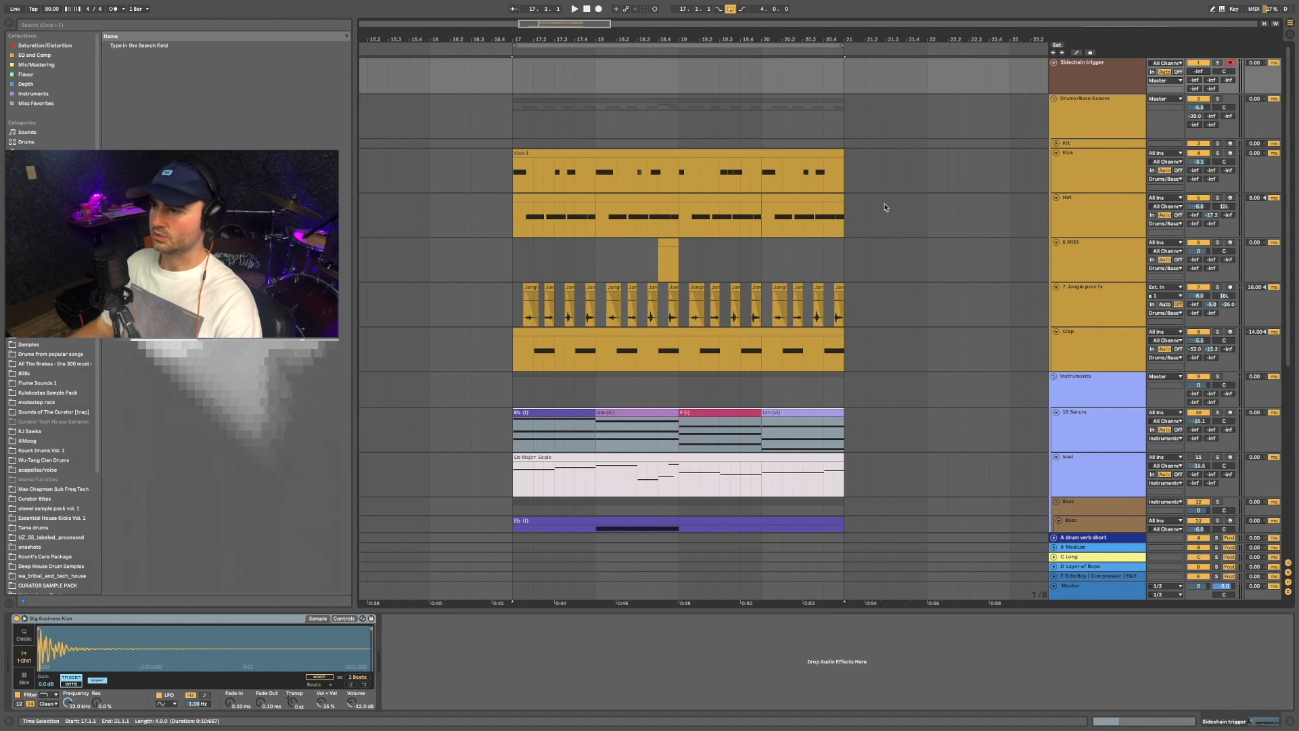
left_click(513, 79)
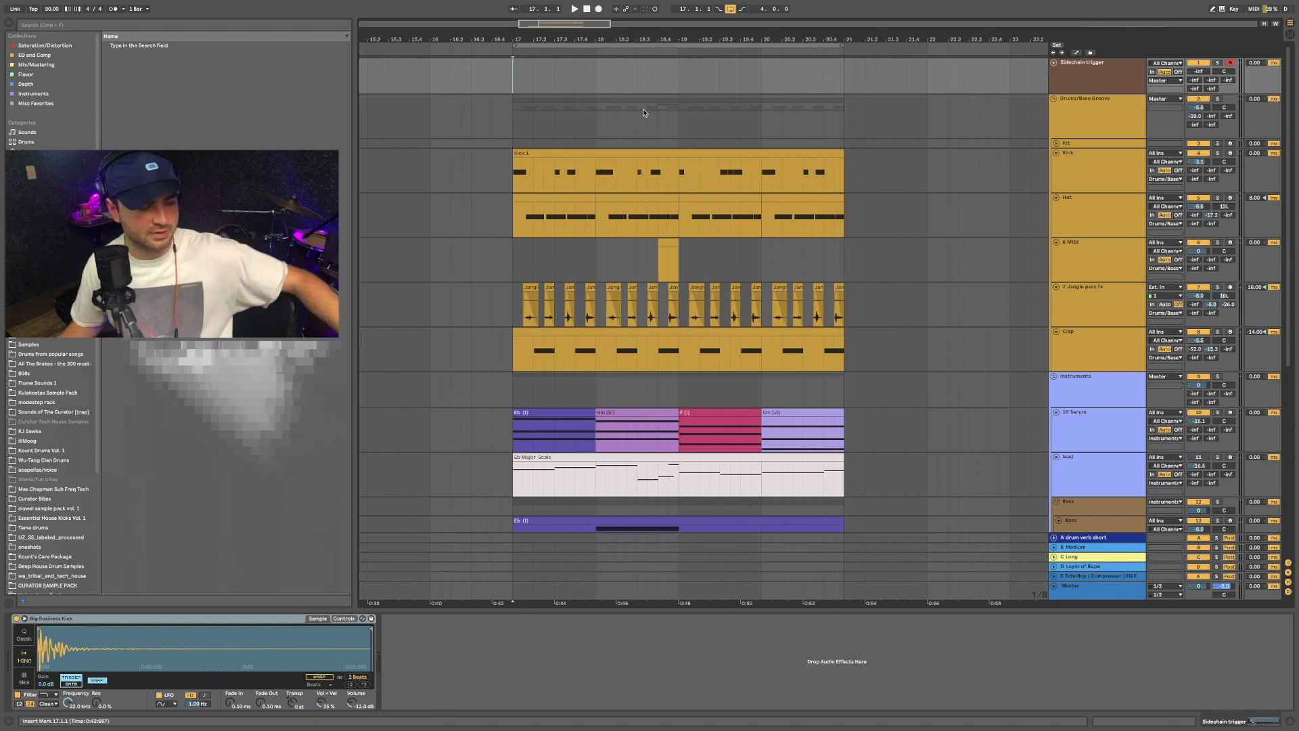
left_click_drag(511, 80, 845, 77)
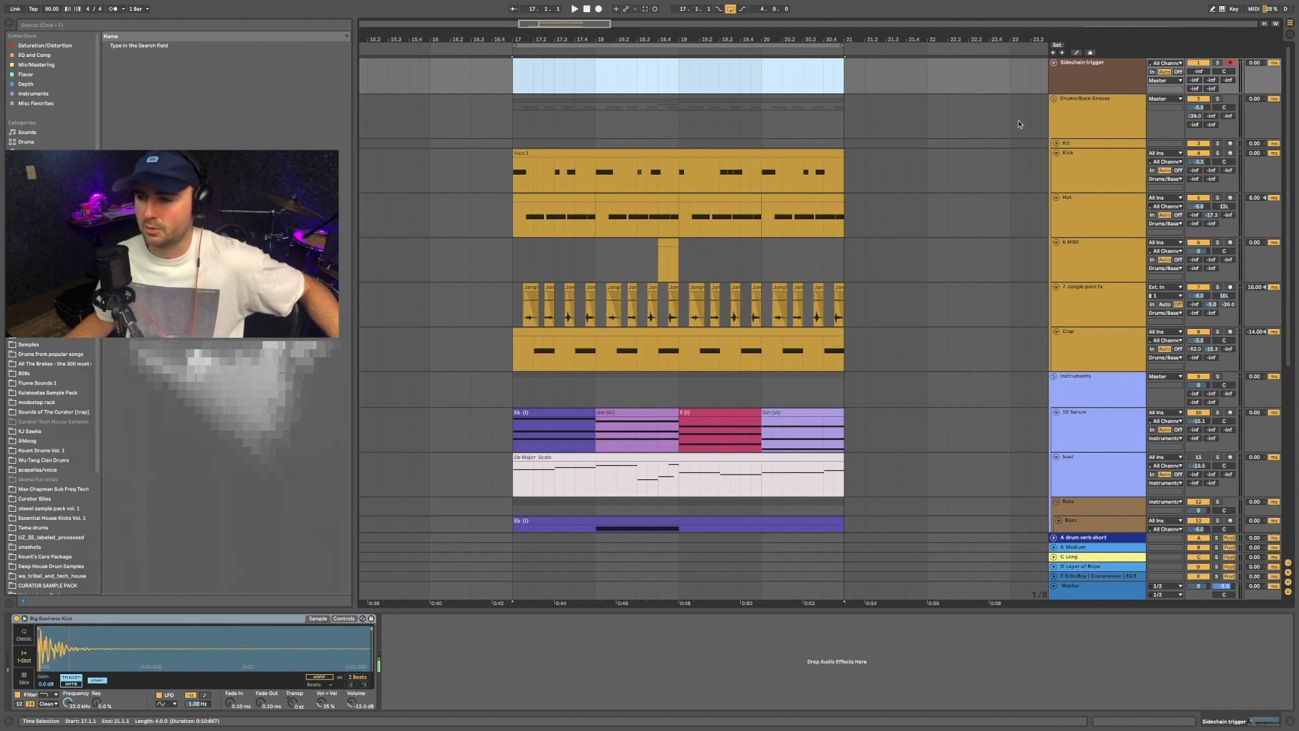
Step: Solo the 10-Serum track, play the loop briefly and bring up the track's device chain
scroll(981, 293, "down", 3)
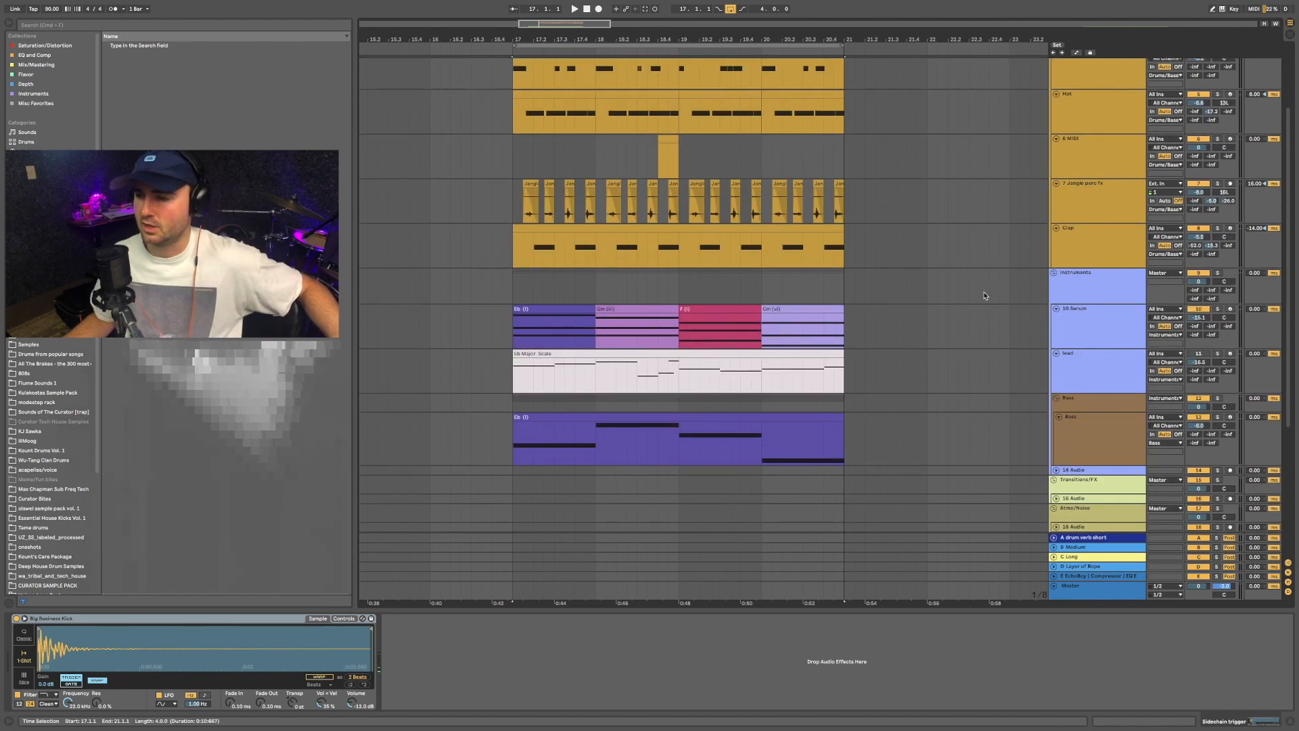
left_click(1218, 309)
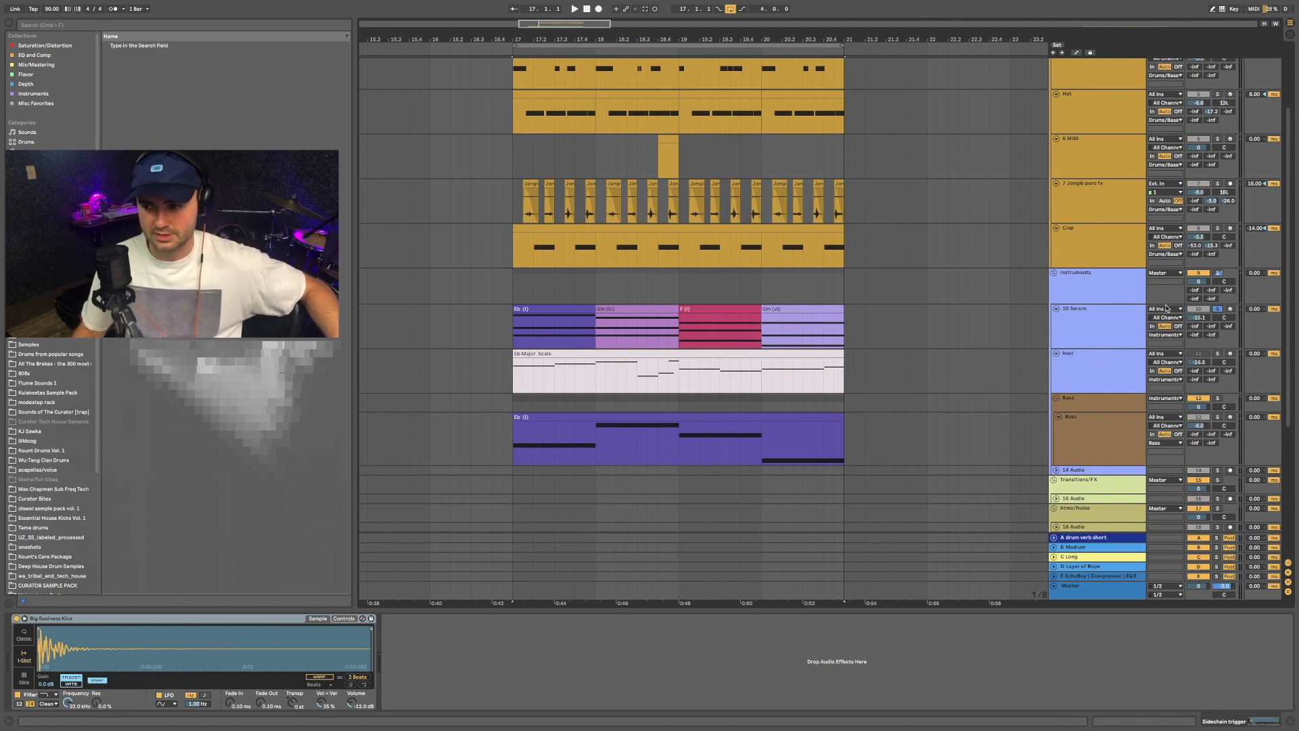
key("space")
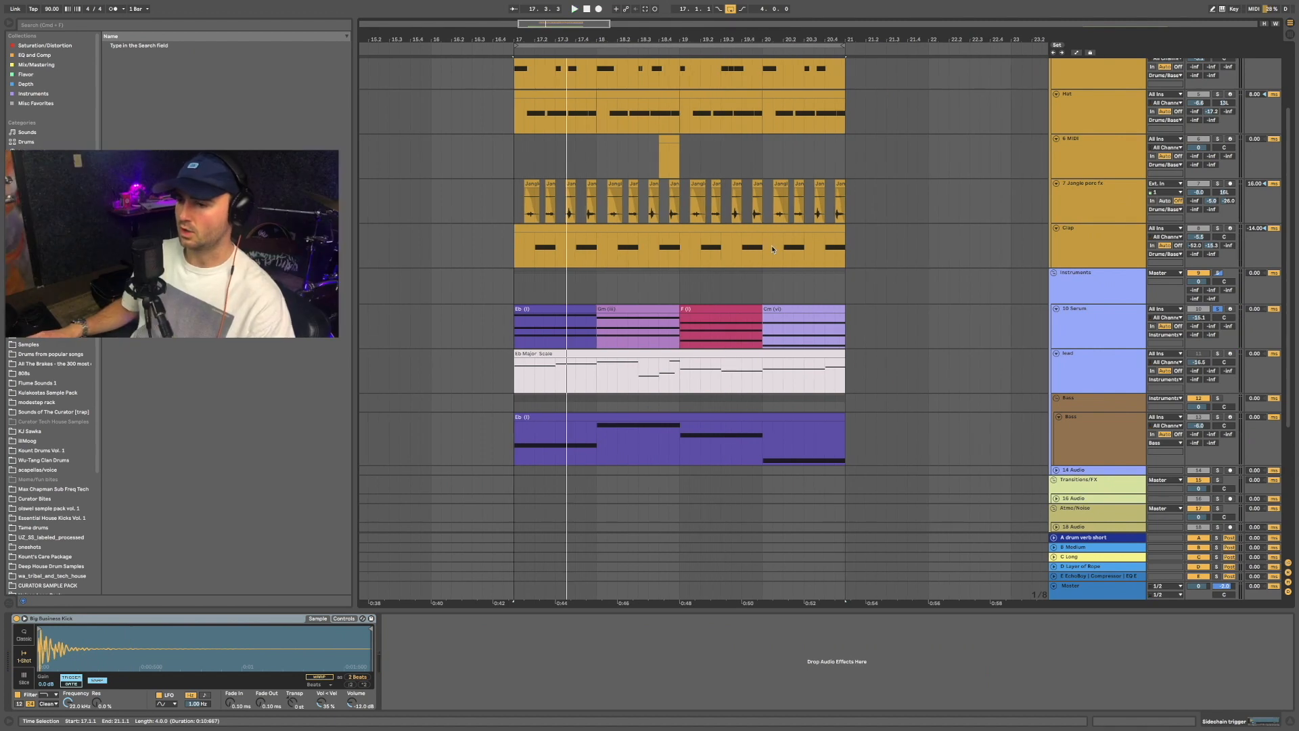
left_click(1077, 318)
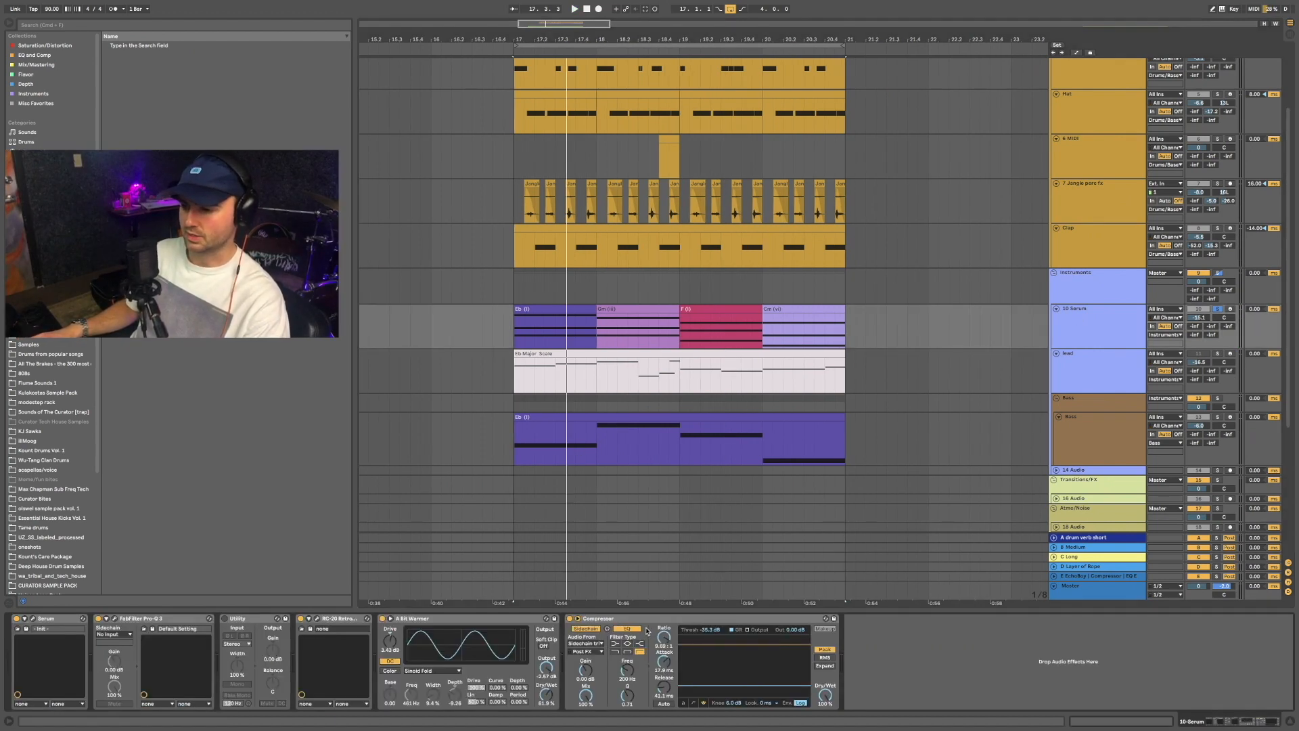
Step: Record a MIDI clip over bars 17 to 21 on the Sidechain trigger track
scroll(710, 268, "up", 3)
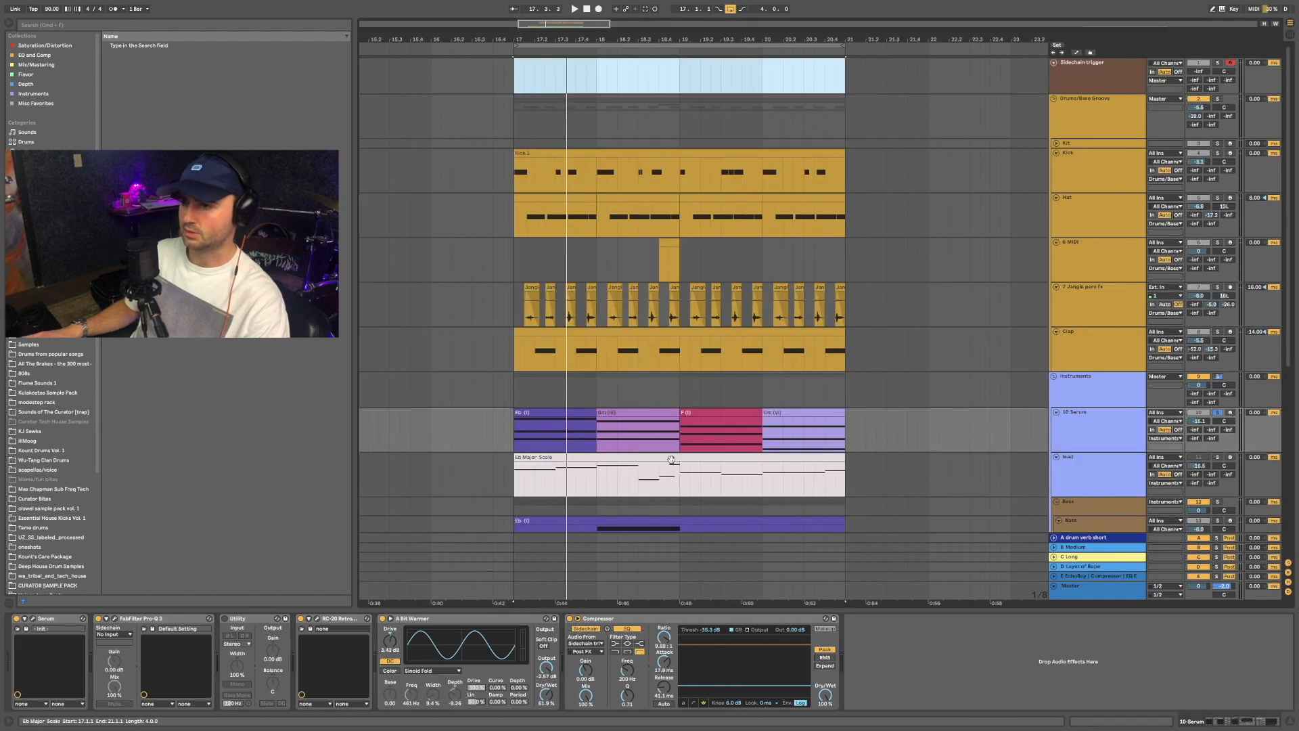
left_click_drag(847, 74, 516, 77)
left_click(598, 10)
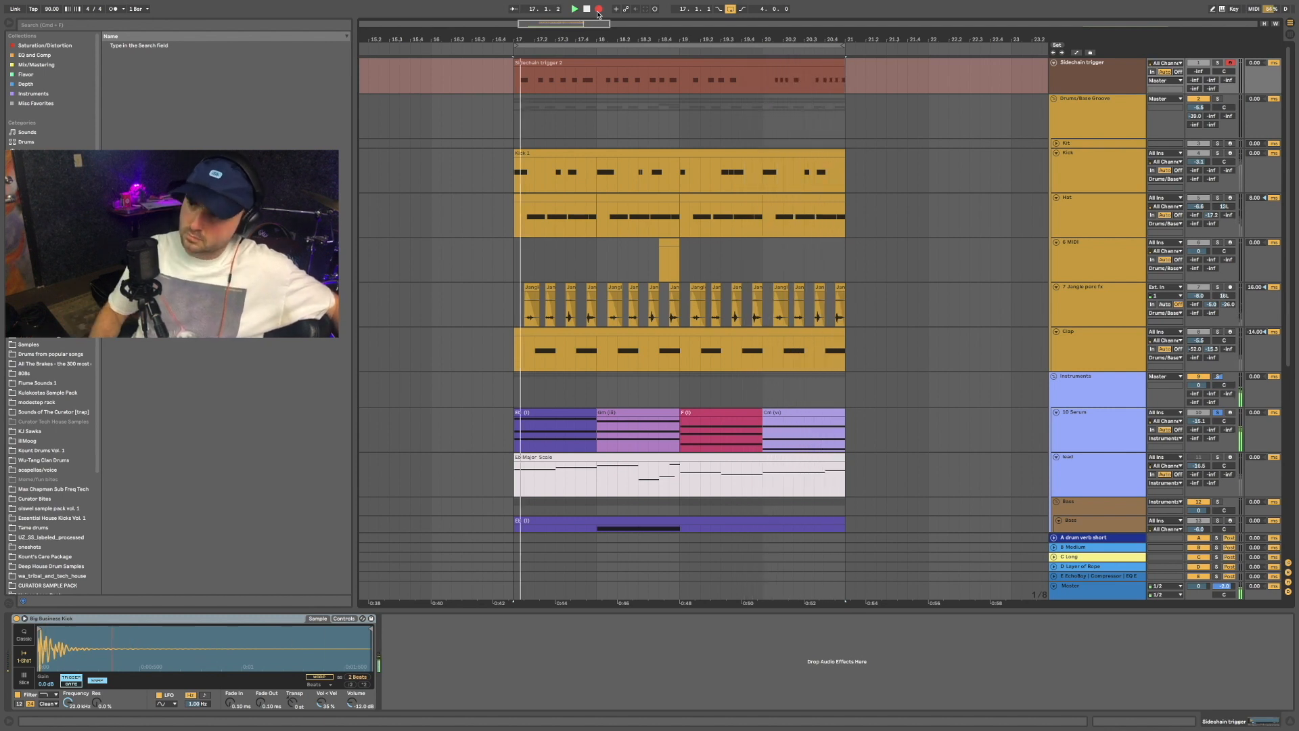
left_click(598, 12)
Step: Add a C3 note near the start of the recorded Sidechain trigger clip, and select its range from bar 17 to 21
double_click(559, 64)
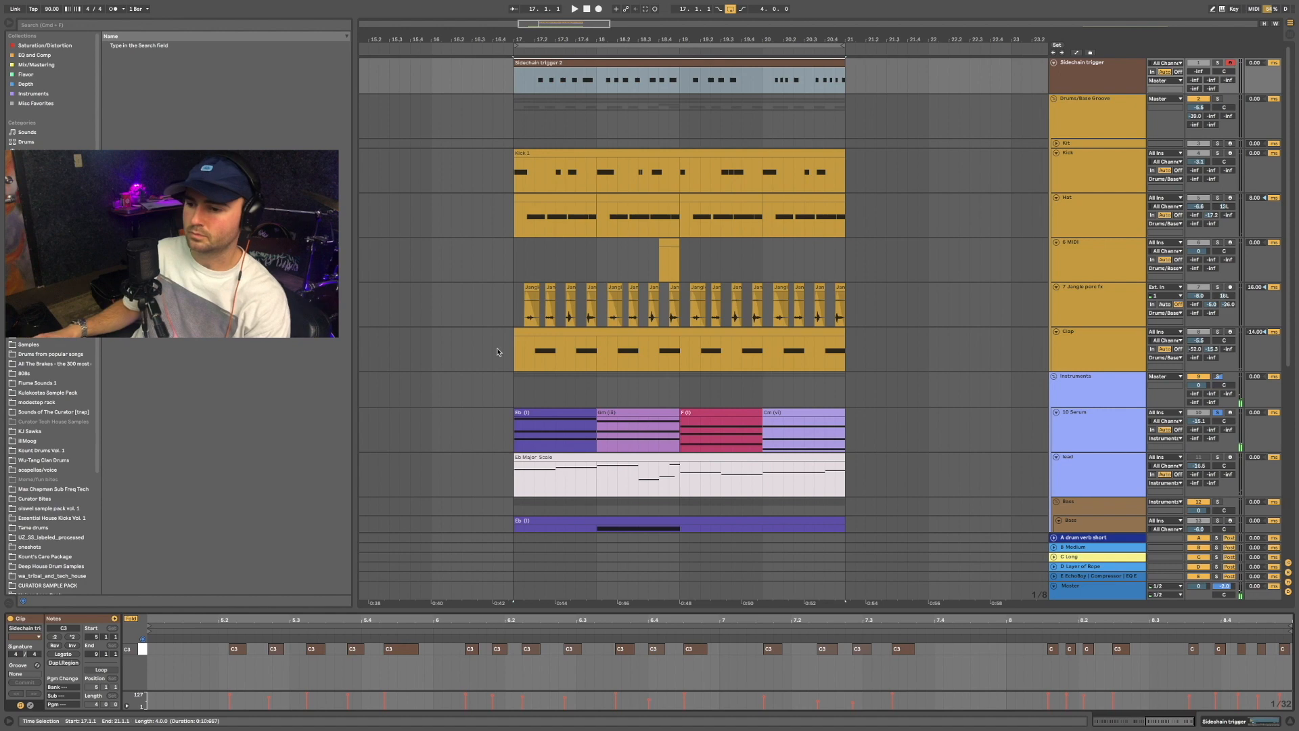
double_click(168, 650)
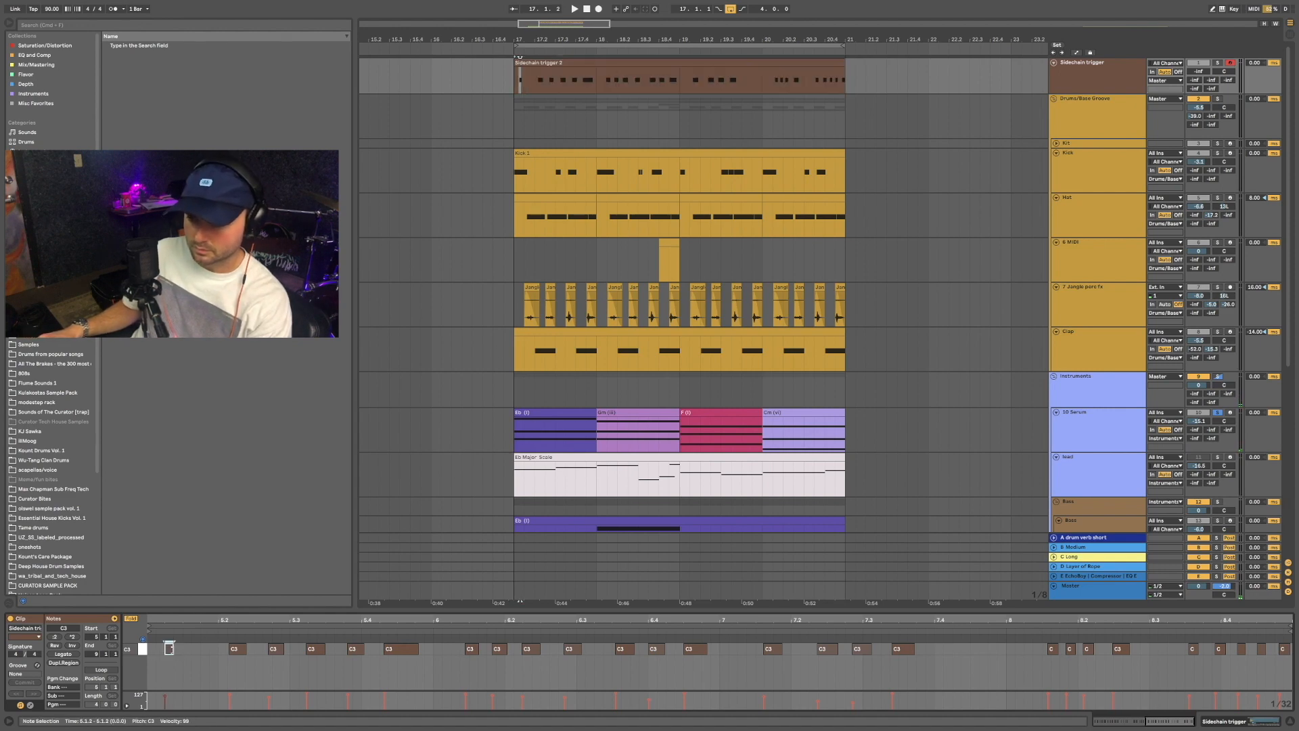
scroll(672, 324, "down", 10)
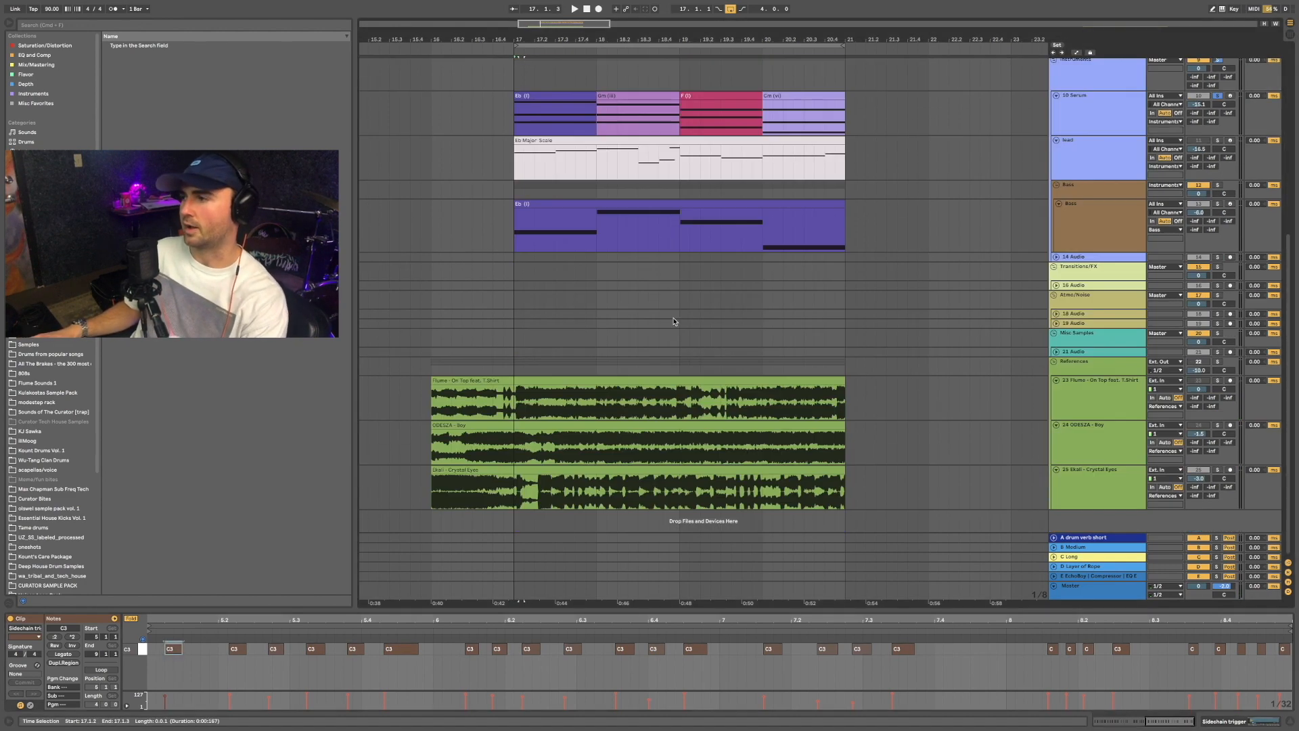
scroll(673, 322, "up", 5)
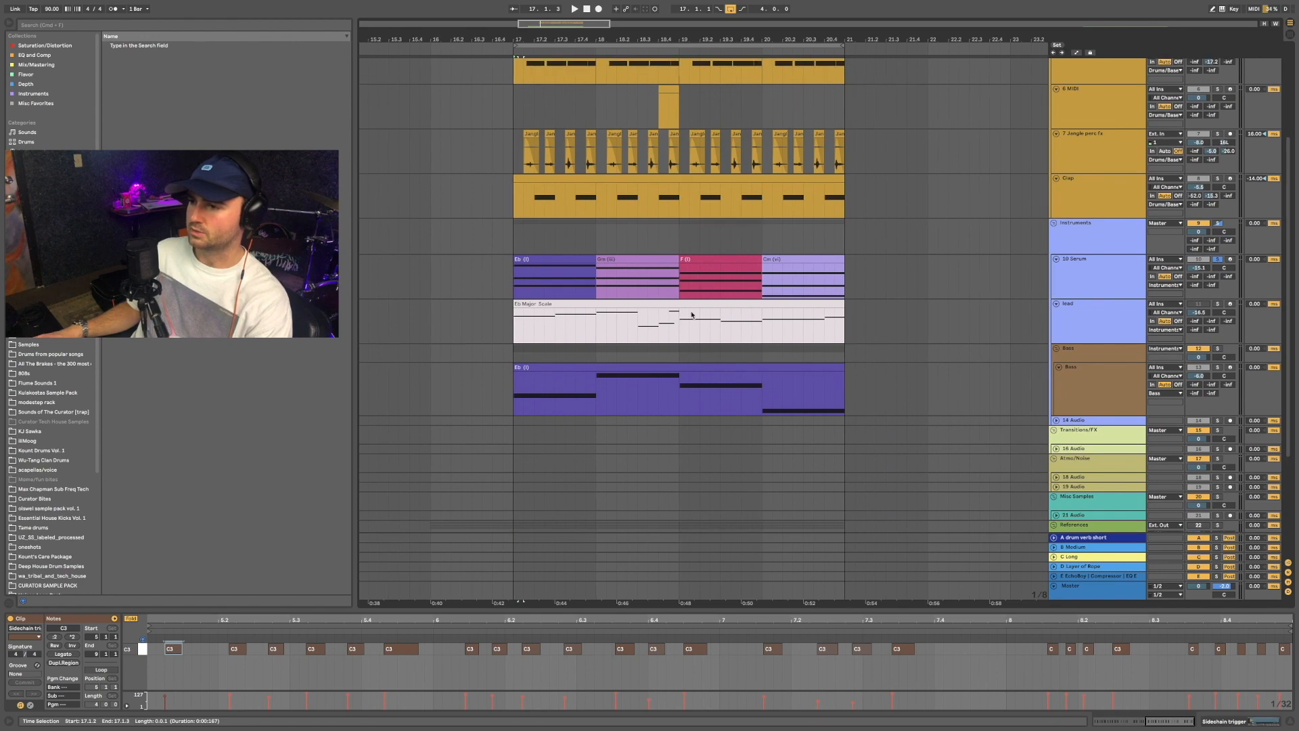
scroll(688, 318, "up", 4)
left_click_drag(514, 77, 846, 78)
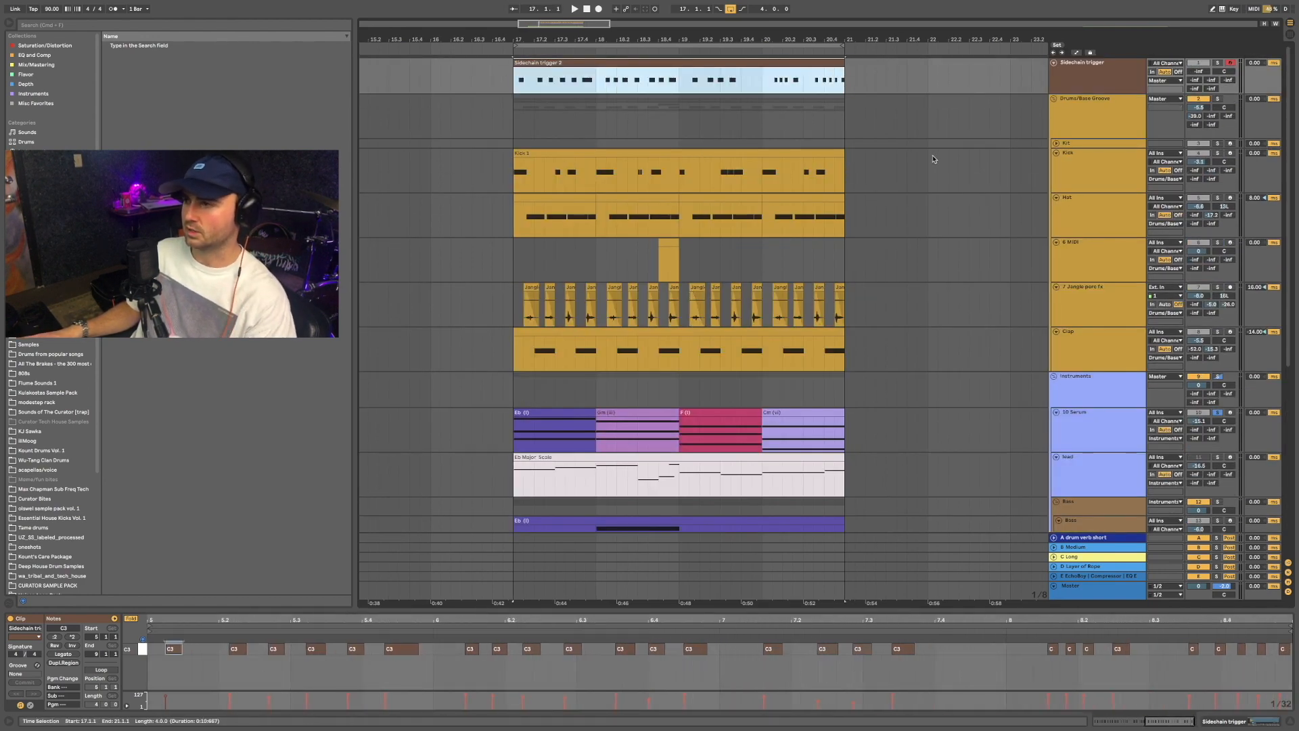
Step: Play the loop and set the 10-Serum track's Compressor to an attack of 110 ms and a release of 309 ms
scroll(931, 159, "down", 5)
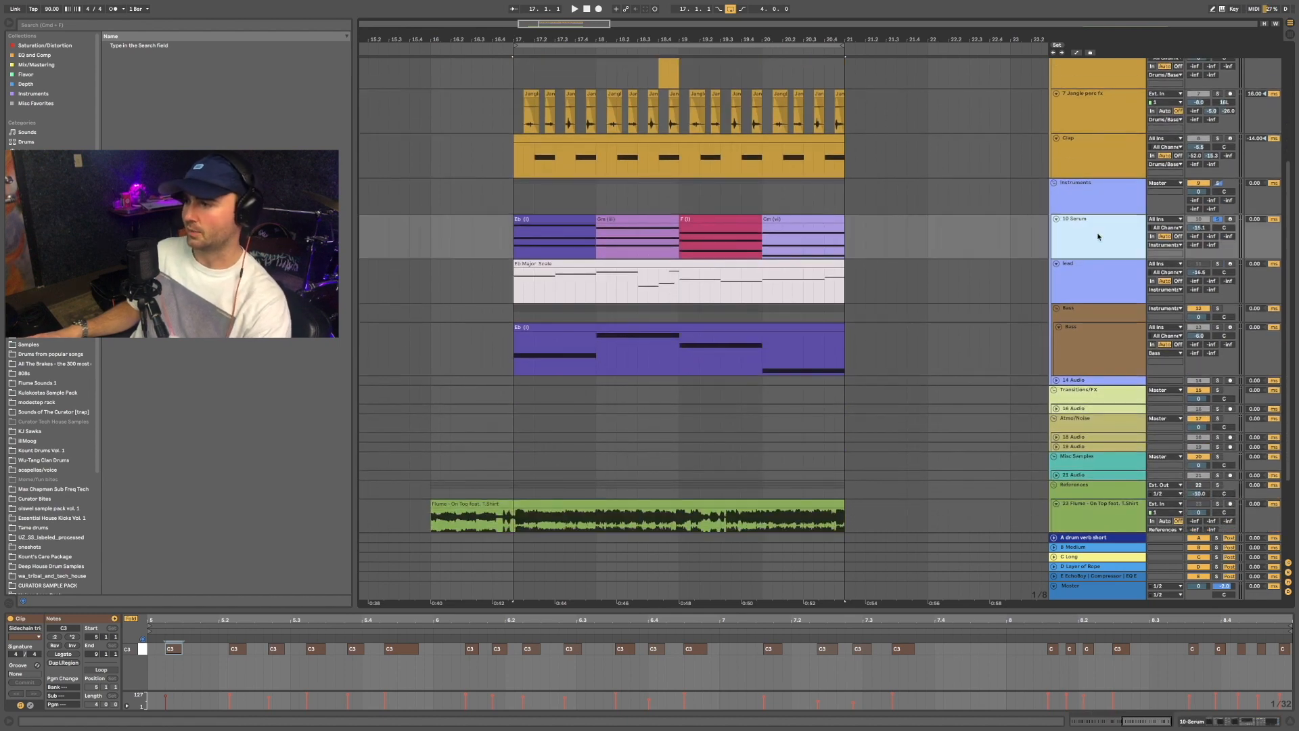
left_click(1098, 236)
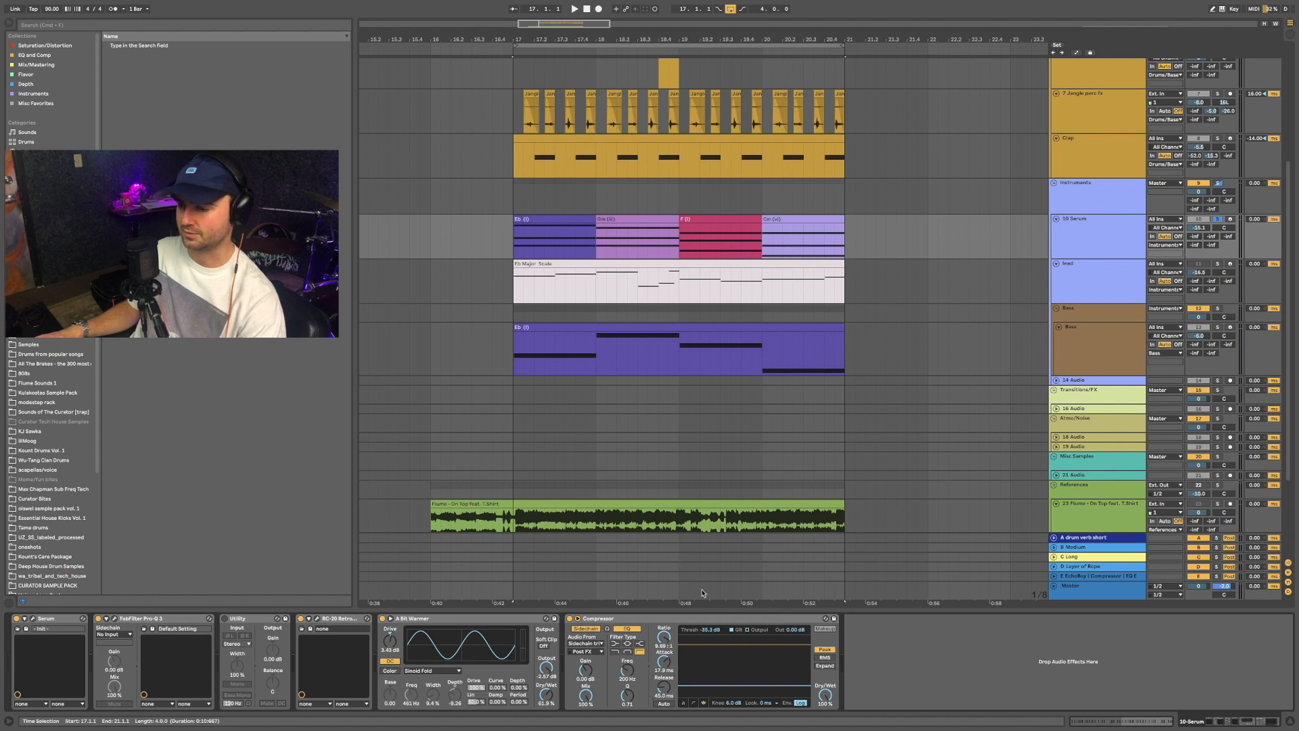
key("space")
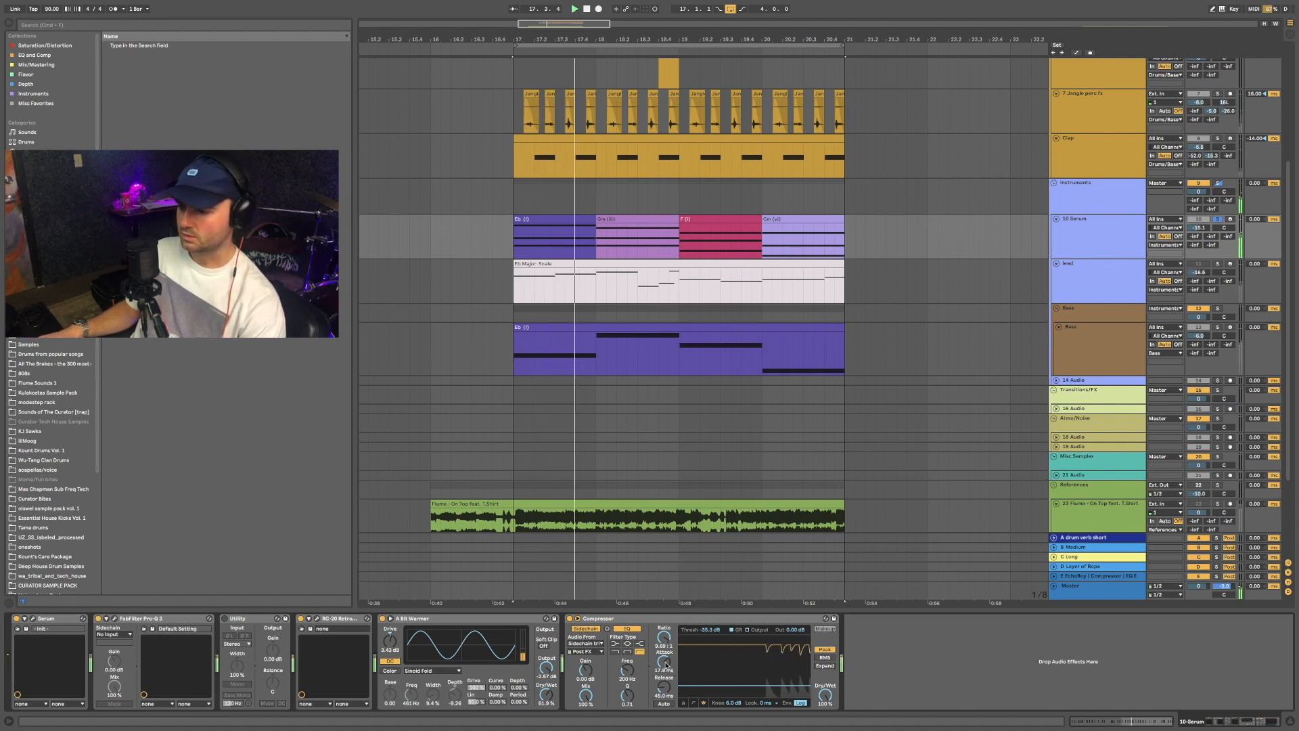
mouse_move(663, 661)
left_mouse_down()
mouse_move(662, 673)
mouse_move(661, 663)
left_mouse_up()
Step: Set the 10-Serum Compressor's threshold to -41.4 dB and return to its activity graph
left_click(684, 703)
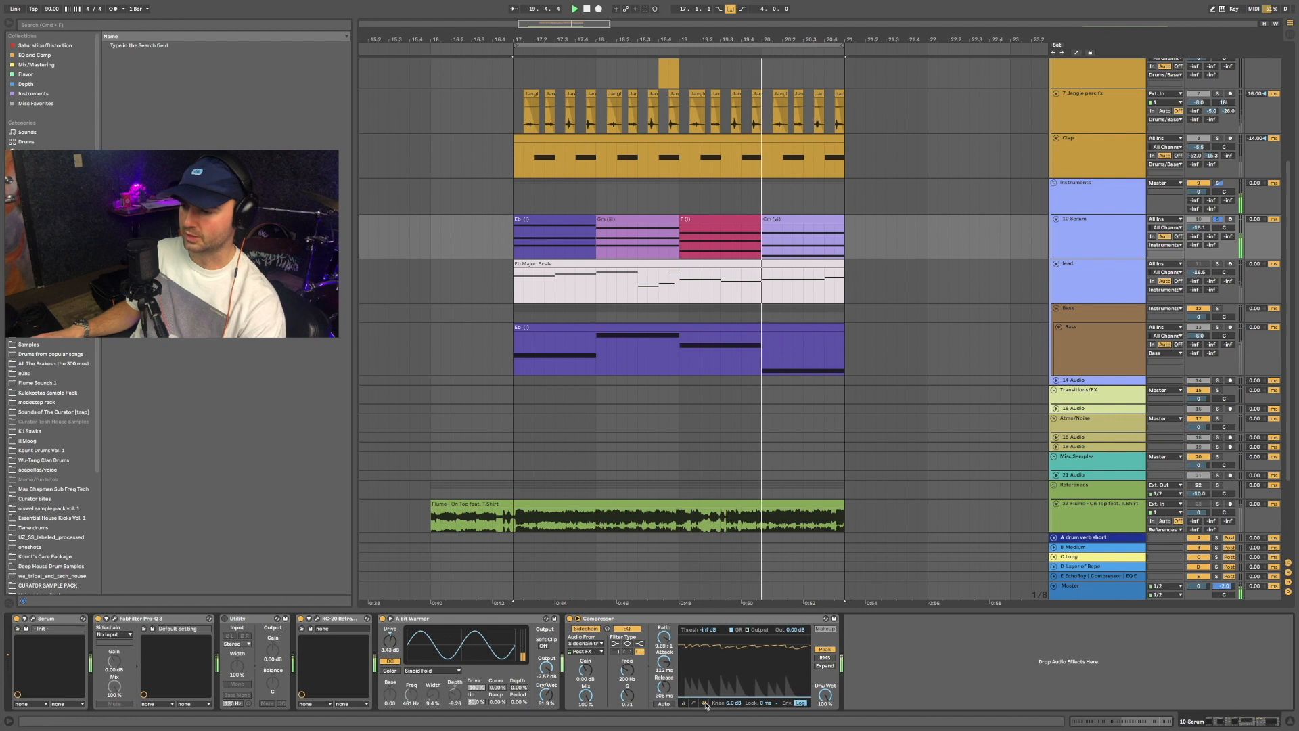
left_click(695, 691)
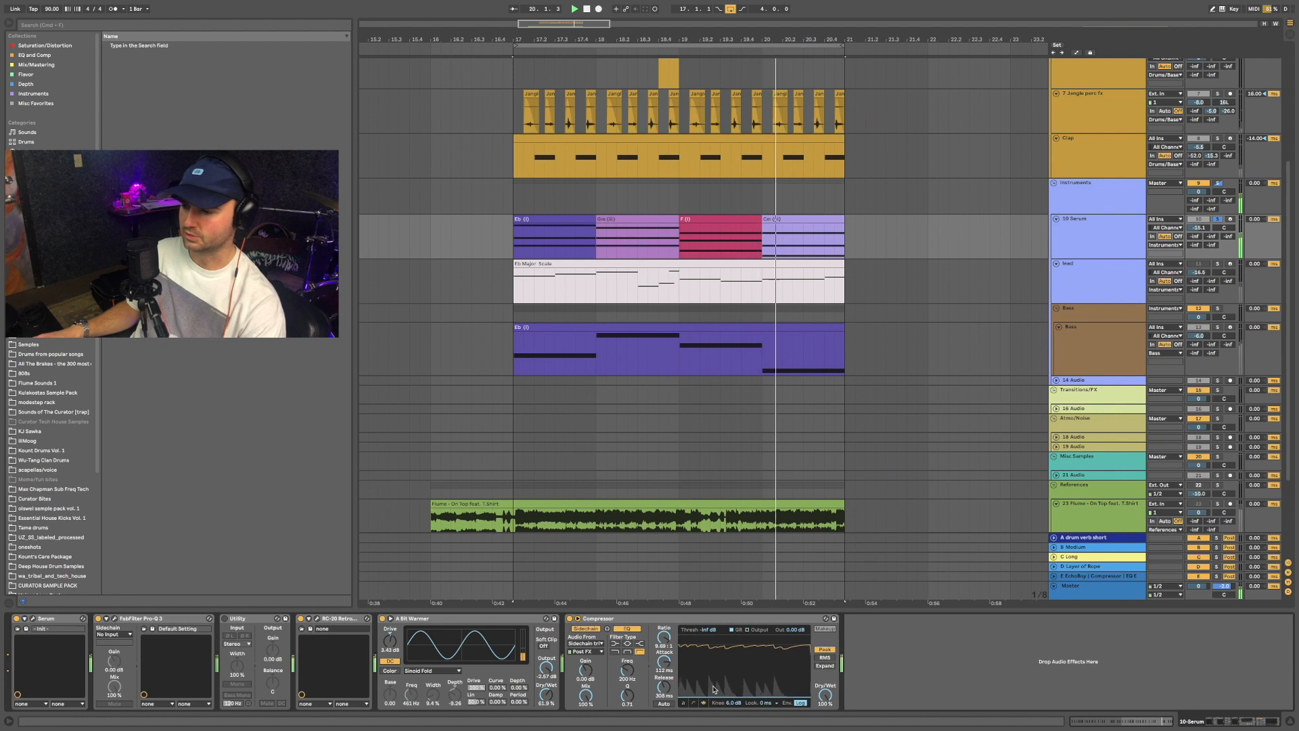
left_click(683, 703)
left_click_drag(696, 689, 697, 682)
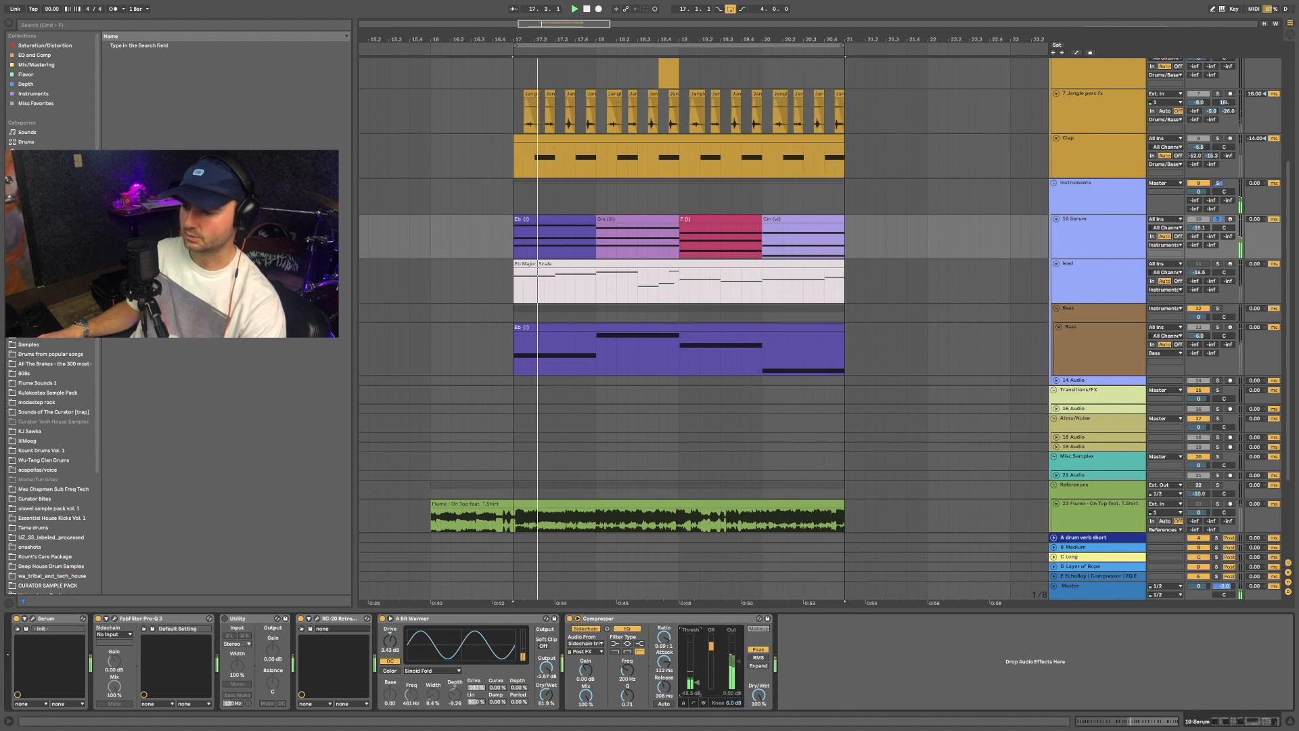
left_click(701, 703)
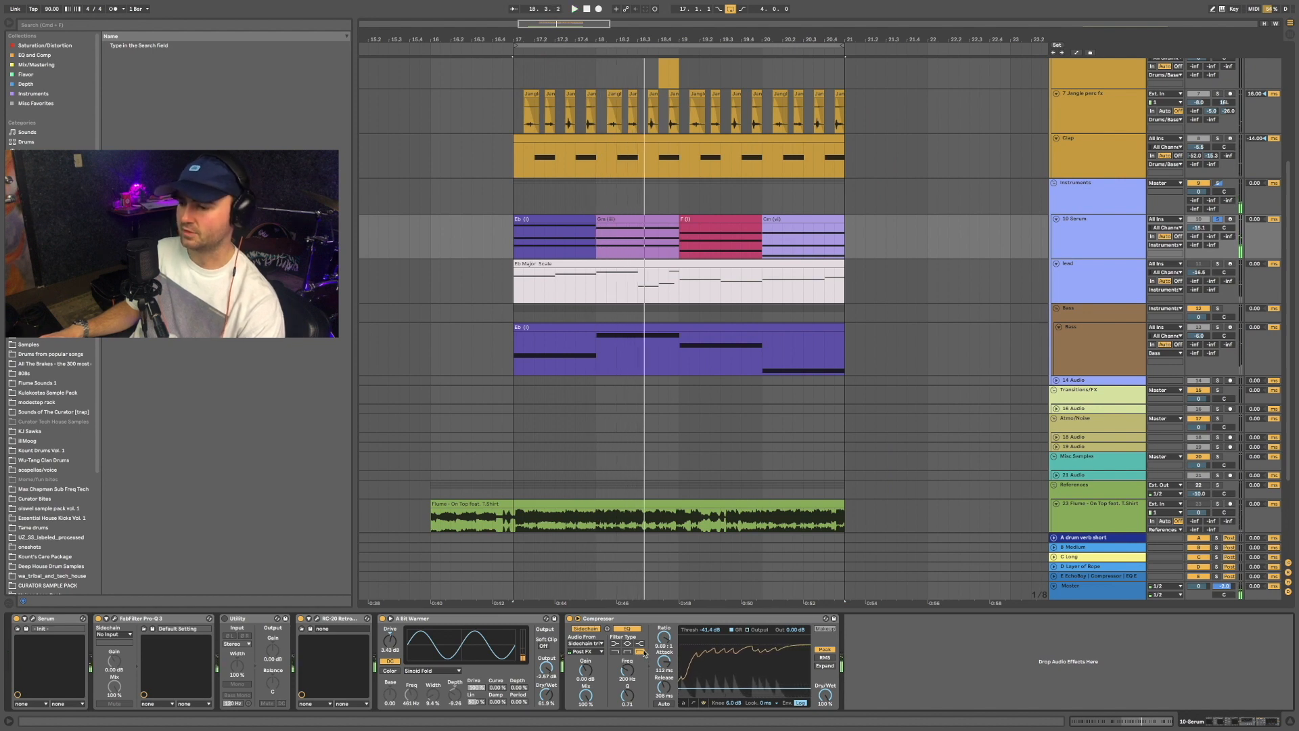
Step: Turn off the 10-Serum Compressor's sidechain EQ and set its threshold to -51.0 dB during playback
left_click(633, 631)
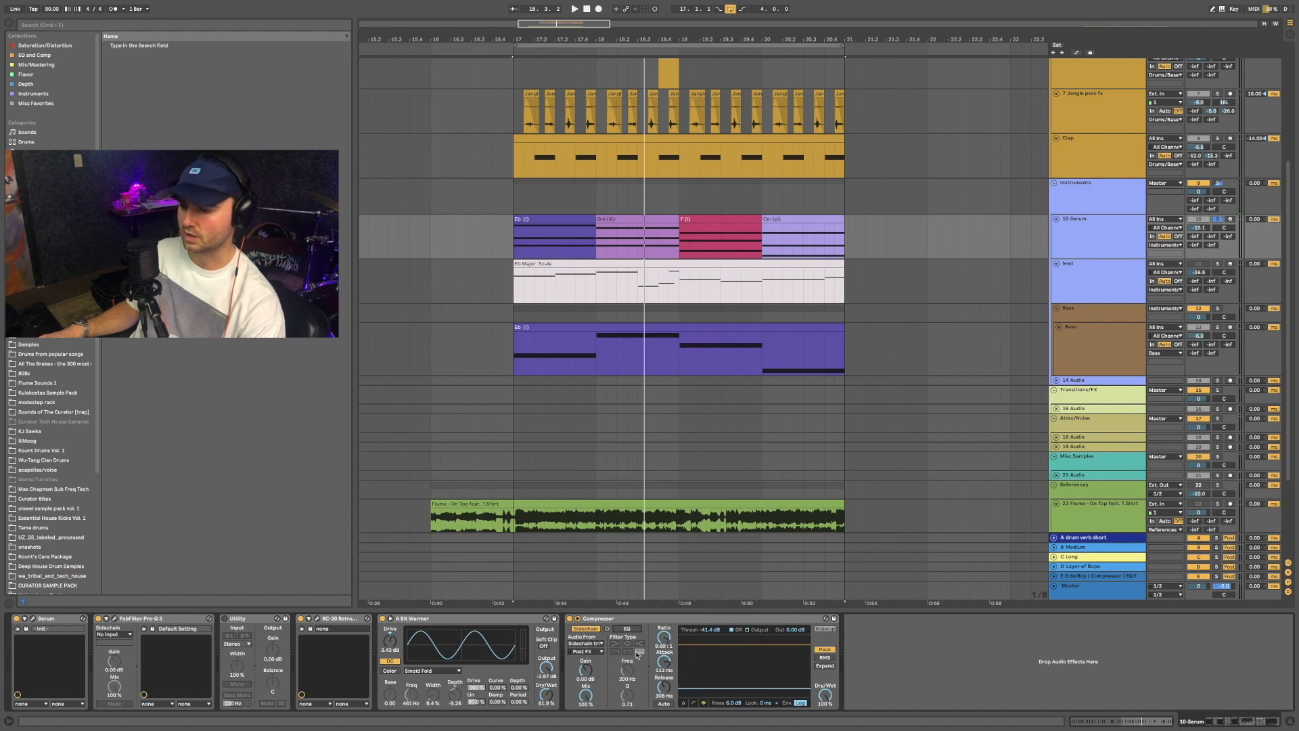
key("space")
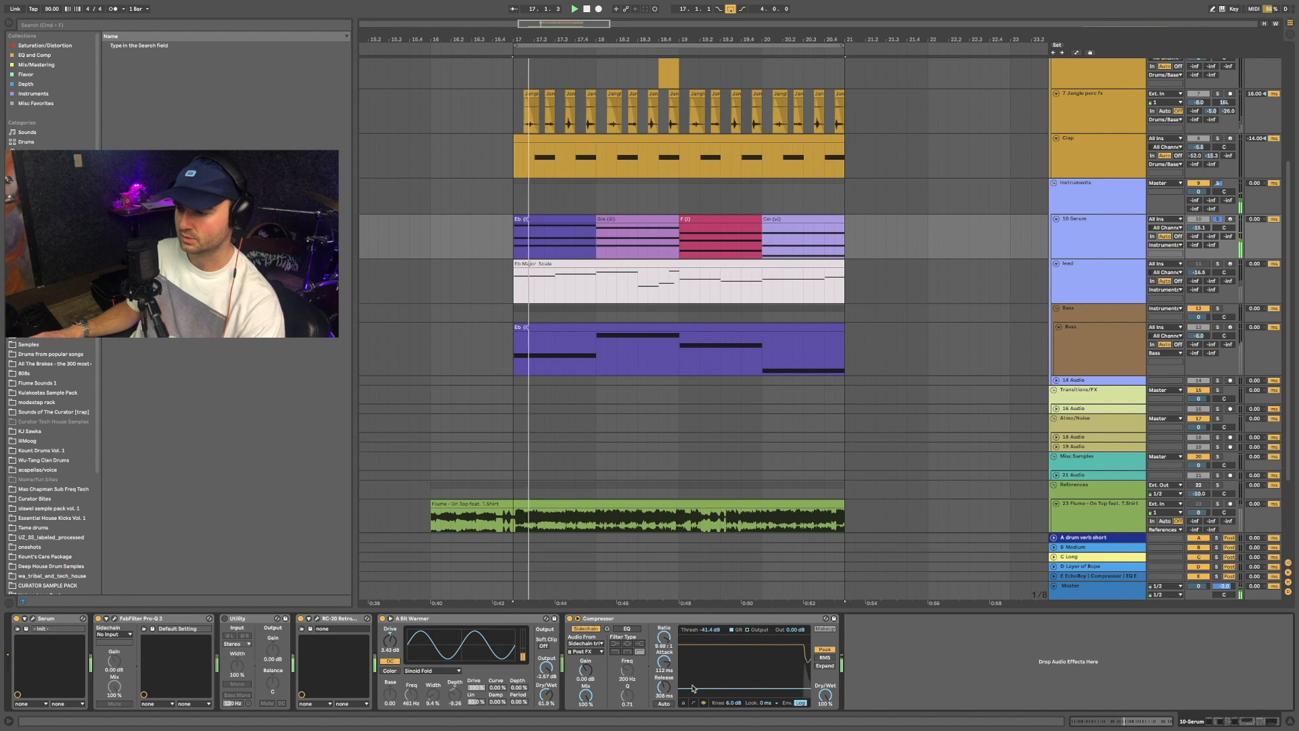
left_click(693, 701)
left_click_drag(697, 682, 697, 675)
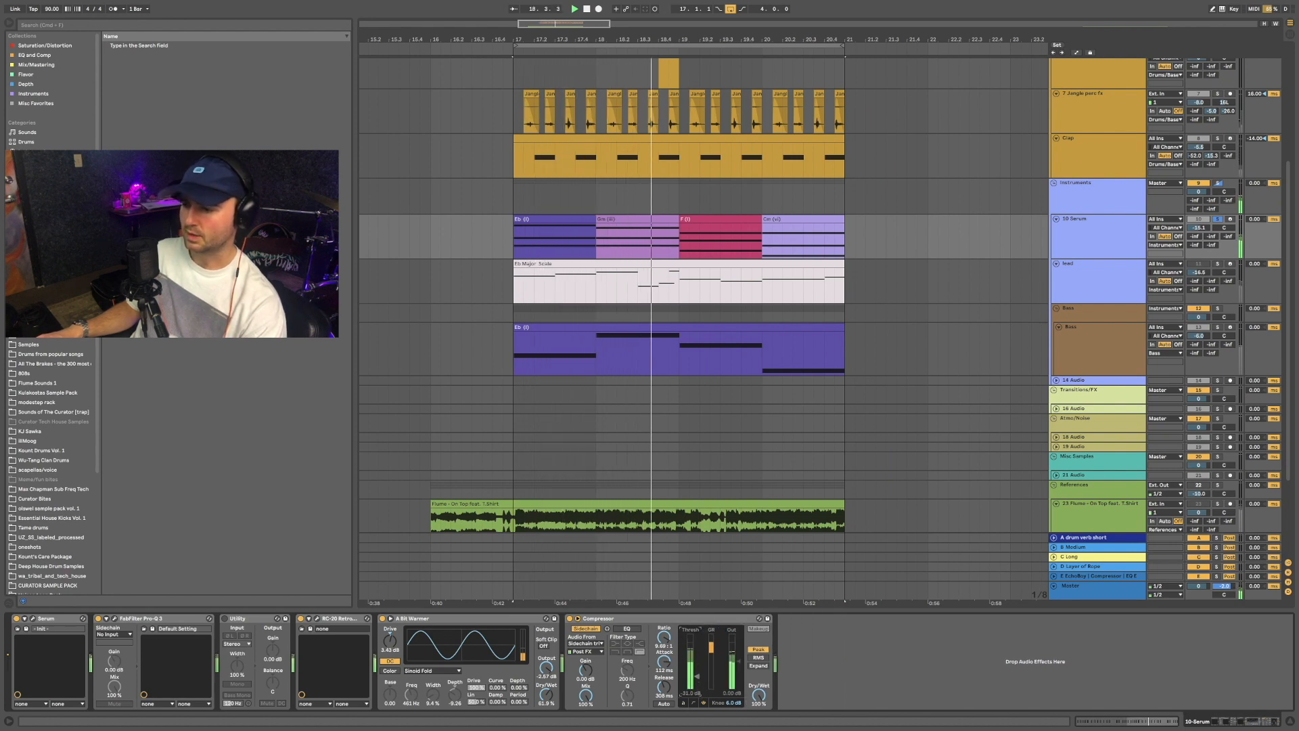
left_click(704, 706)
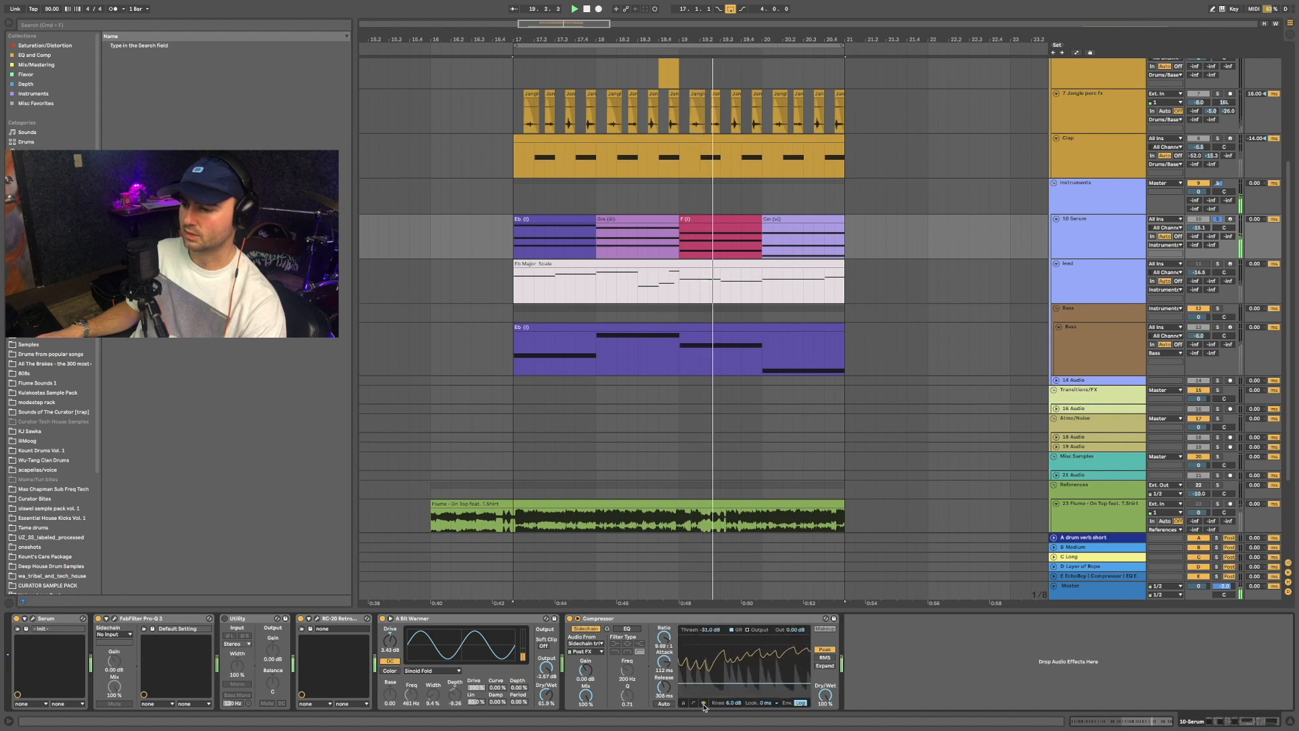
Step: Set the 10-Serum Compressor's attack to 11.4 ms and its release to 228 ms during playback
left_click_drag(663, 662, 663, 715)
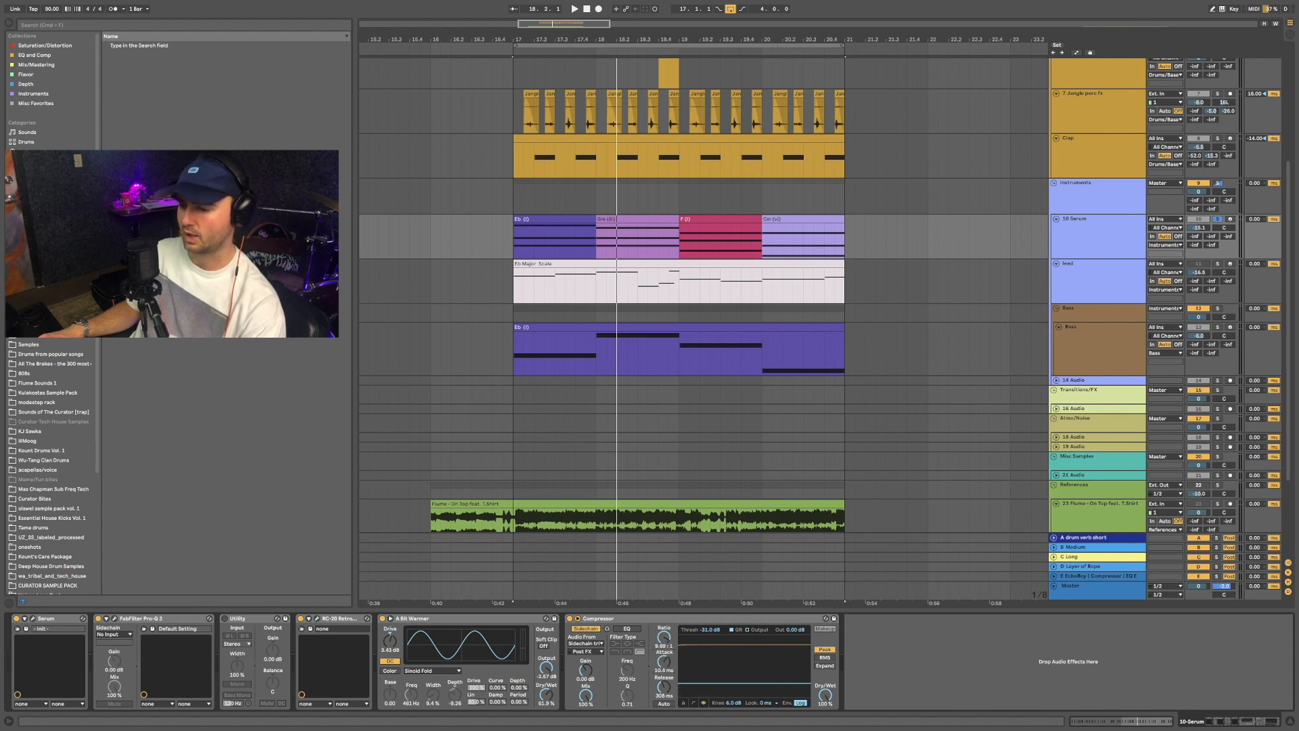
key("space")
mouse_move(664, 687)
left_mouse_down()
mouse_move(664, 710)
mouse_move(664, 682)
left_mouse_up()
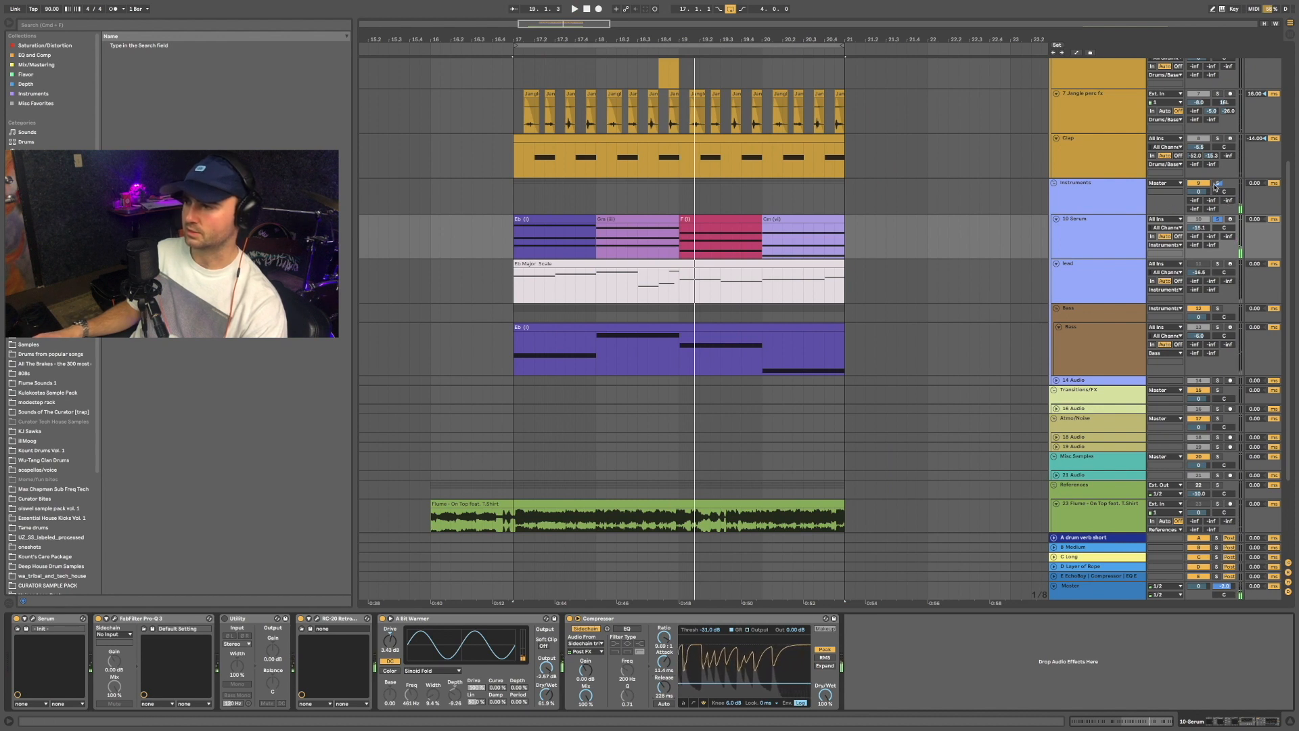
Step: Clear the solo on the Instruments group and the 10-Serum track, and play the full mix
left_click(1217, 183)
left_click(1217, 183)
key("space")
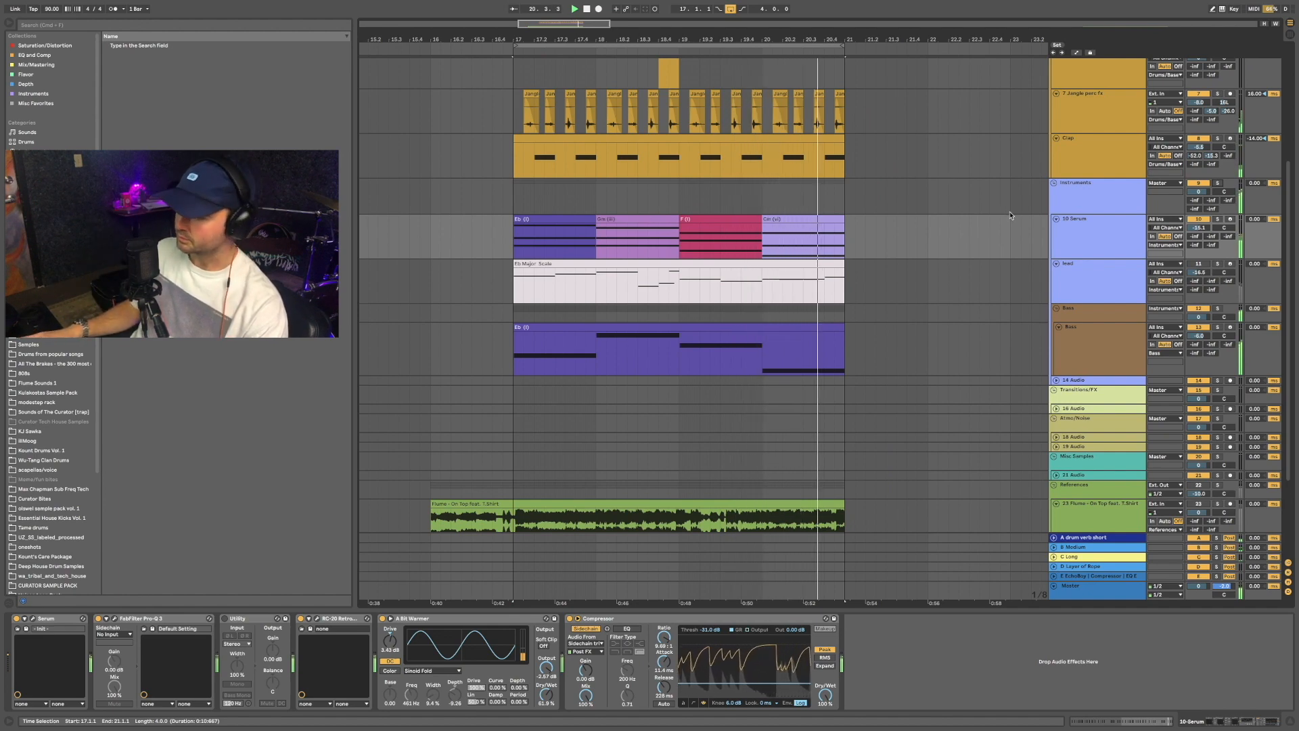
Step: Look at the Clap track's device chain while the full mix plays
scroll(974, 301, "up", 3)
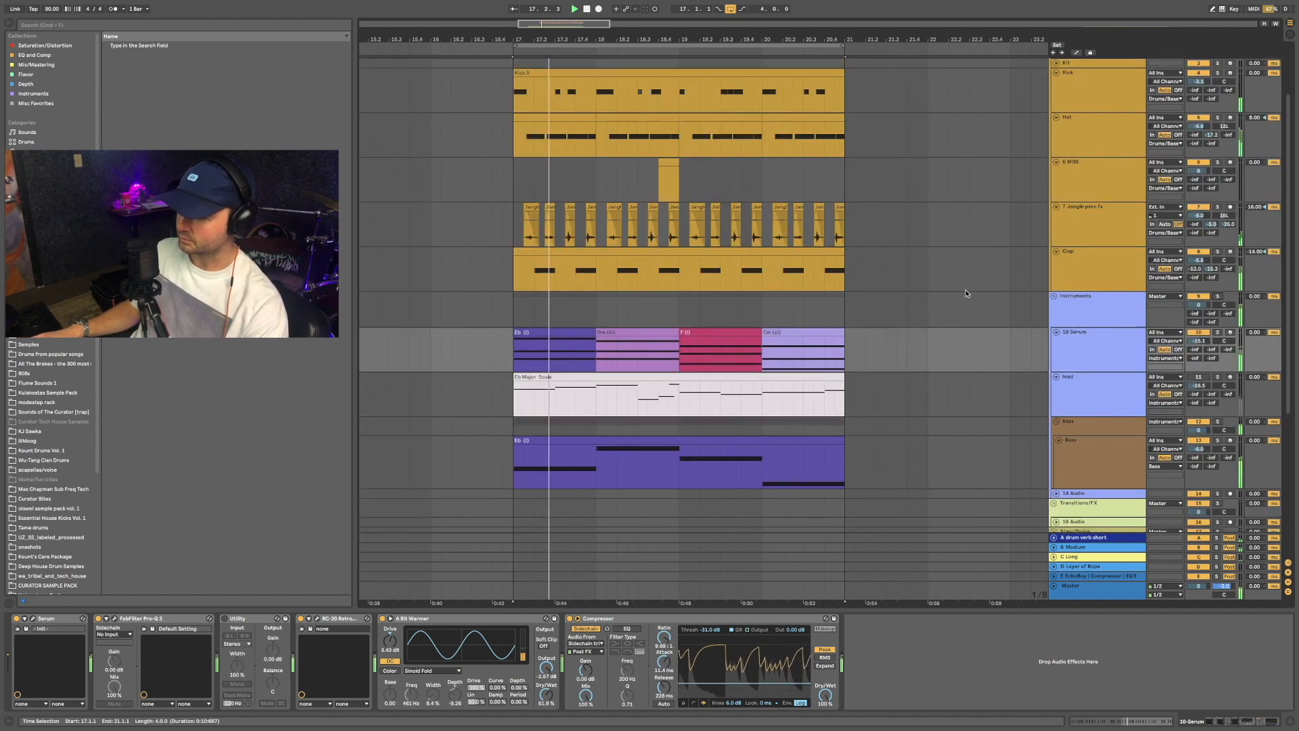
left_click(1200, 262)
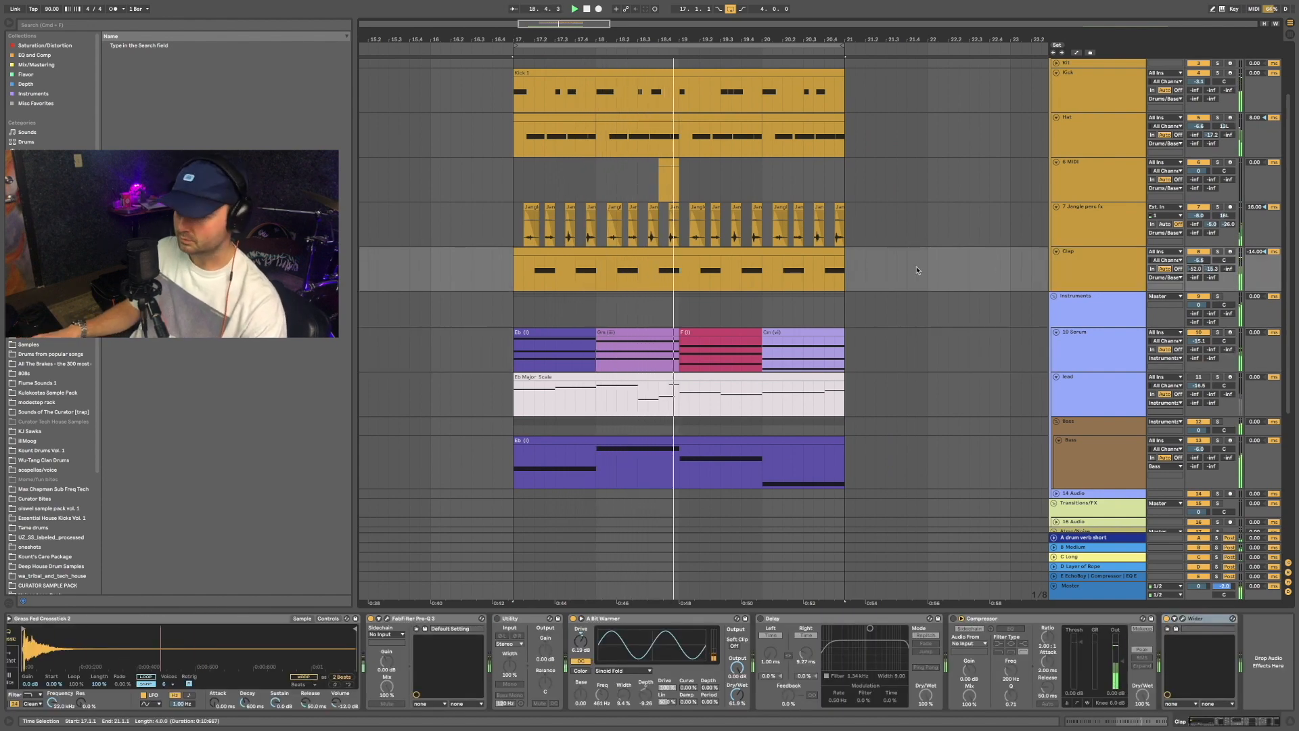
scroll(887, 265, "down", 5)
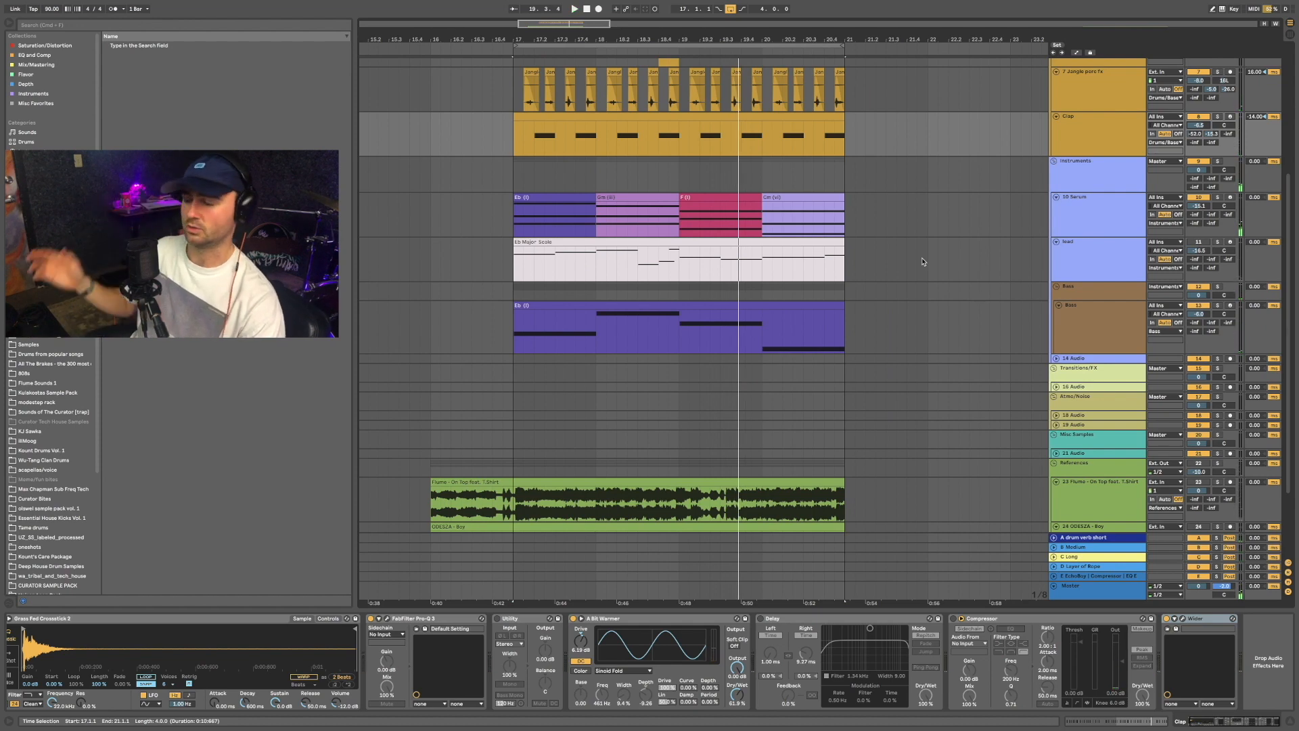
scroll(919, 261, "up", 8)
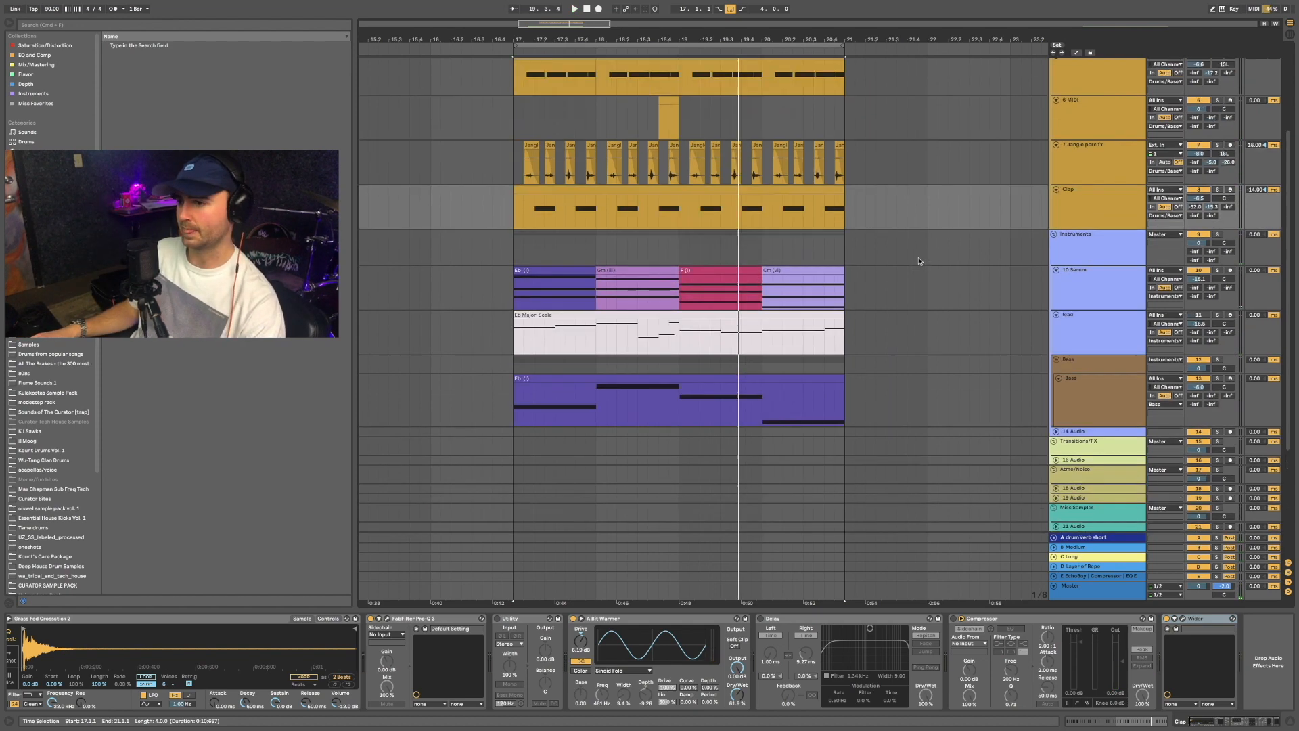
Step: Select bars 17 to 21 of the clip on the Sidechain trigger track
left_click_drag(512, 89, 840, 84)
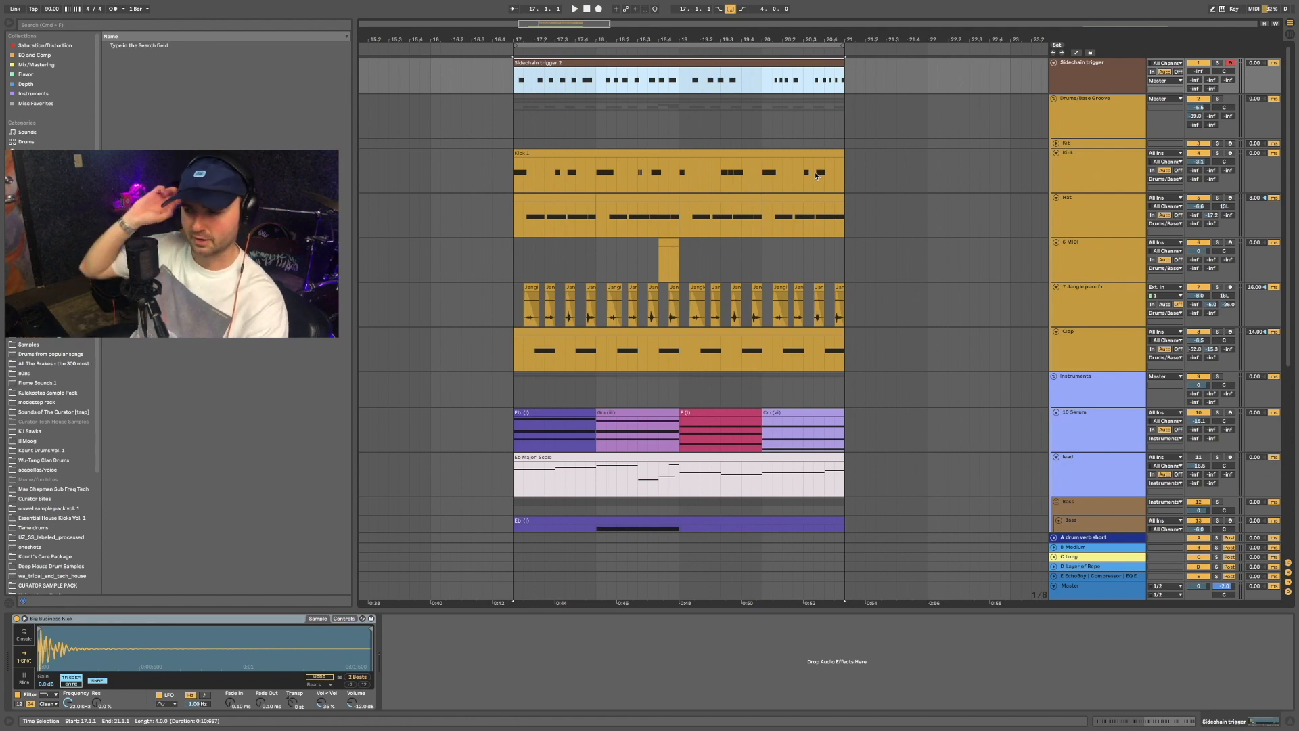
scroll(913, 255, "down", 8)
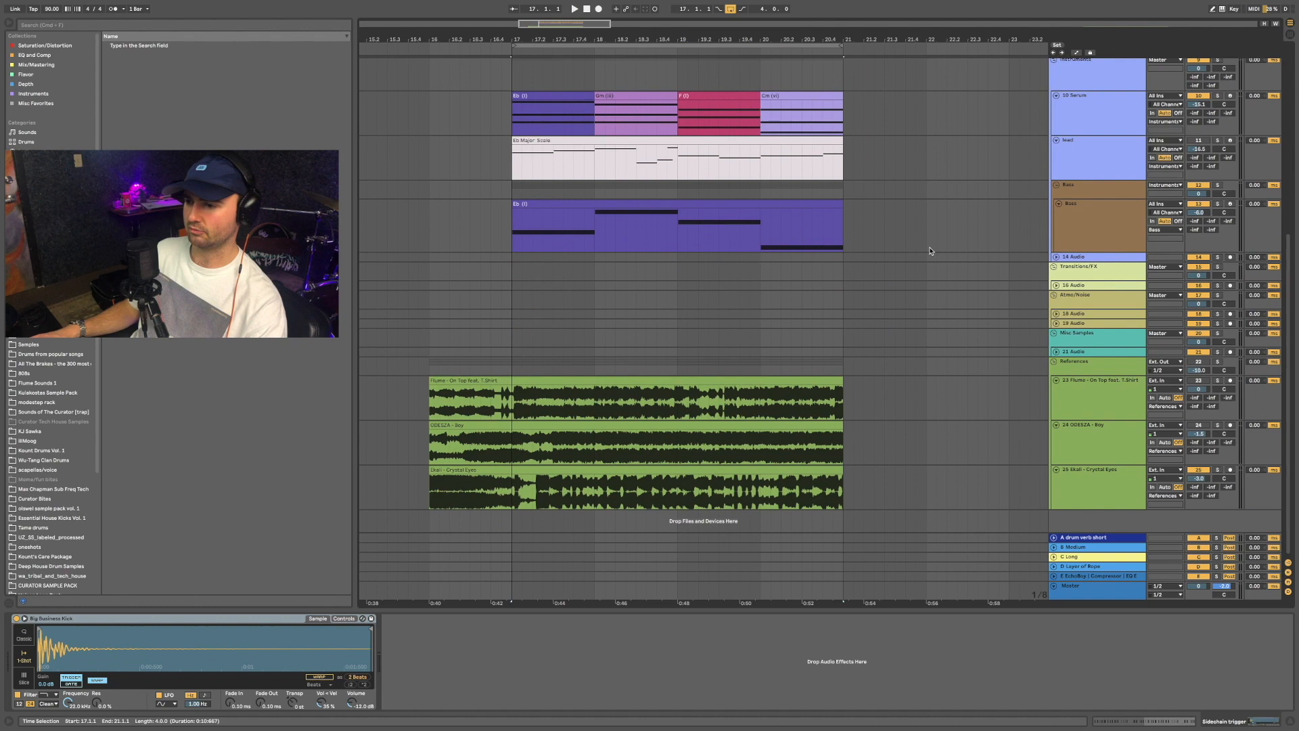
scroll(872, 390, "up", 4)
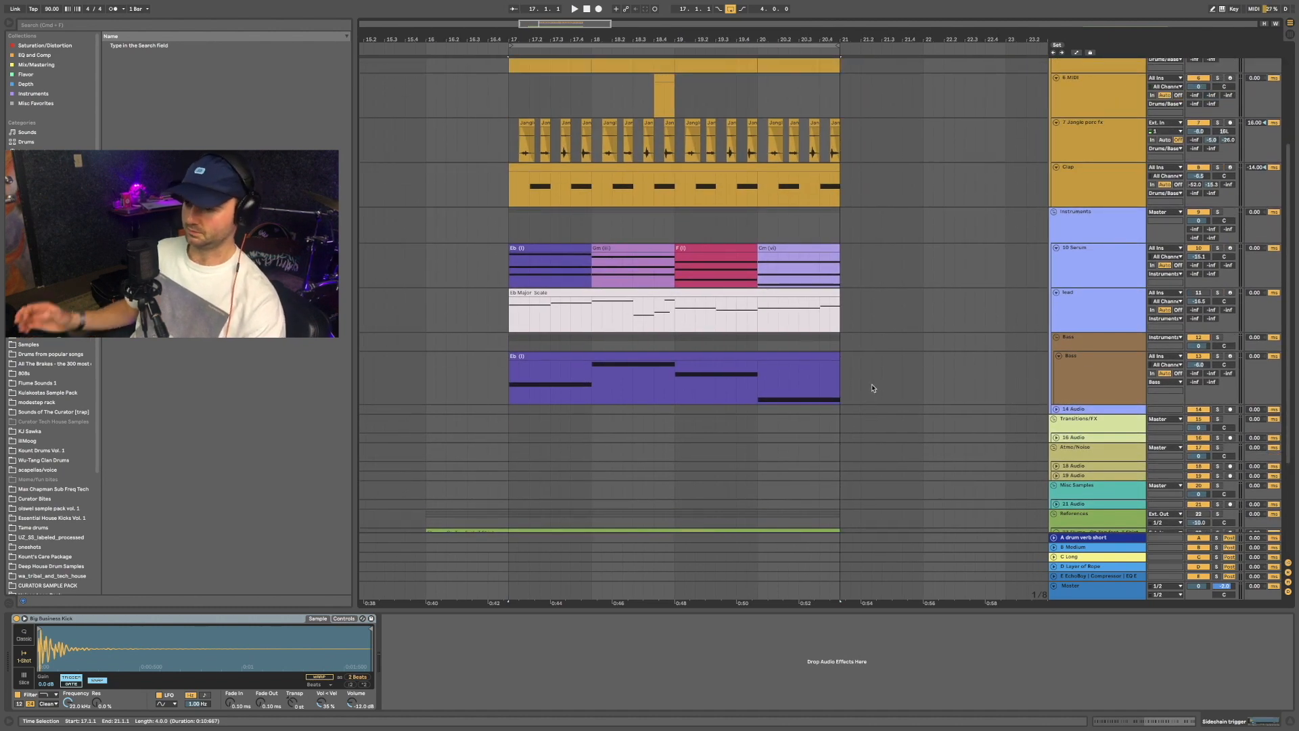
Step: Select bars 17 to 21 on the 10-Serum track and look at its Compressor
left_click_drag(510, 266, 843, 268)
left_click(1199, 293)
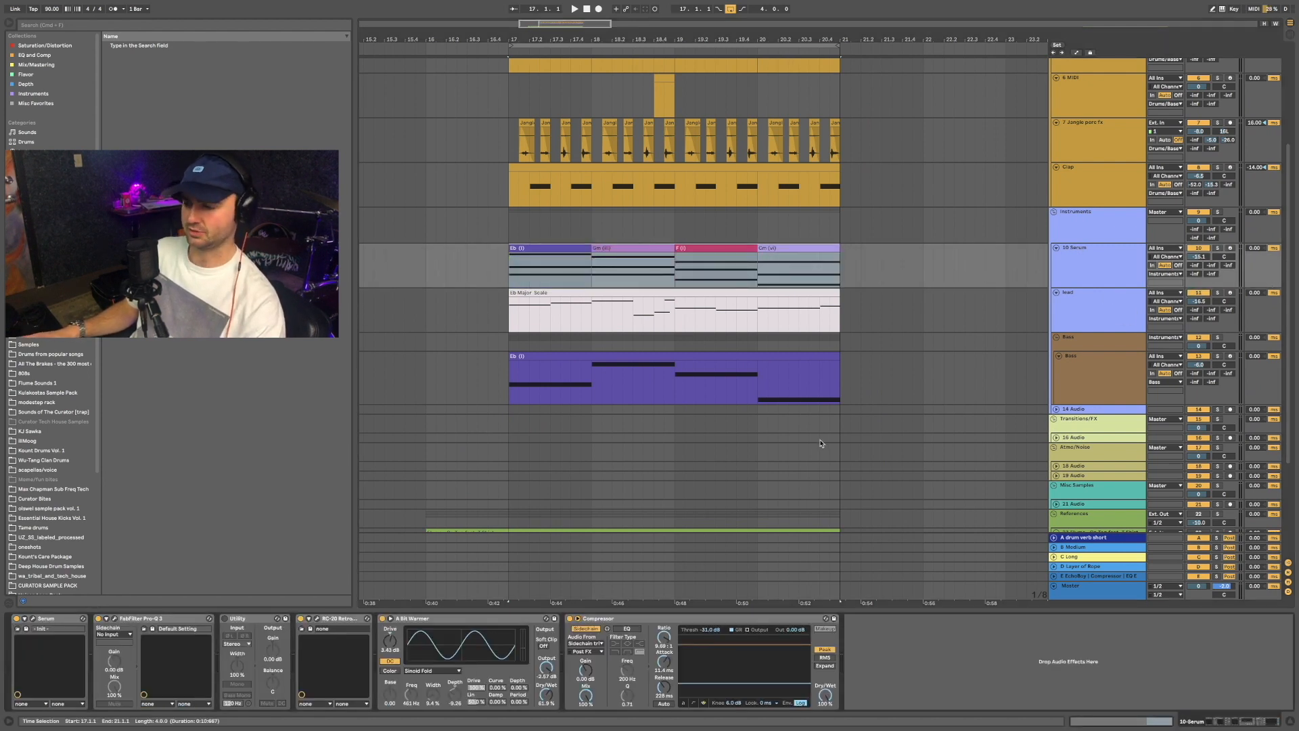
left_click(728, 619)
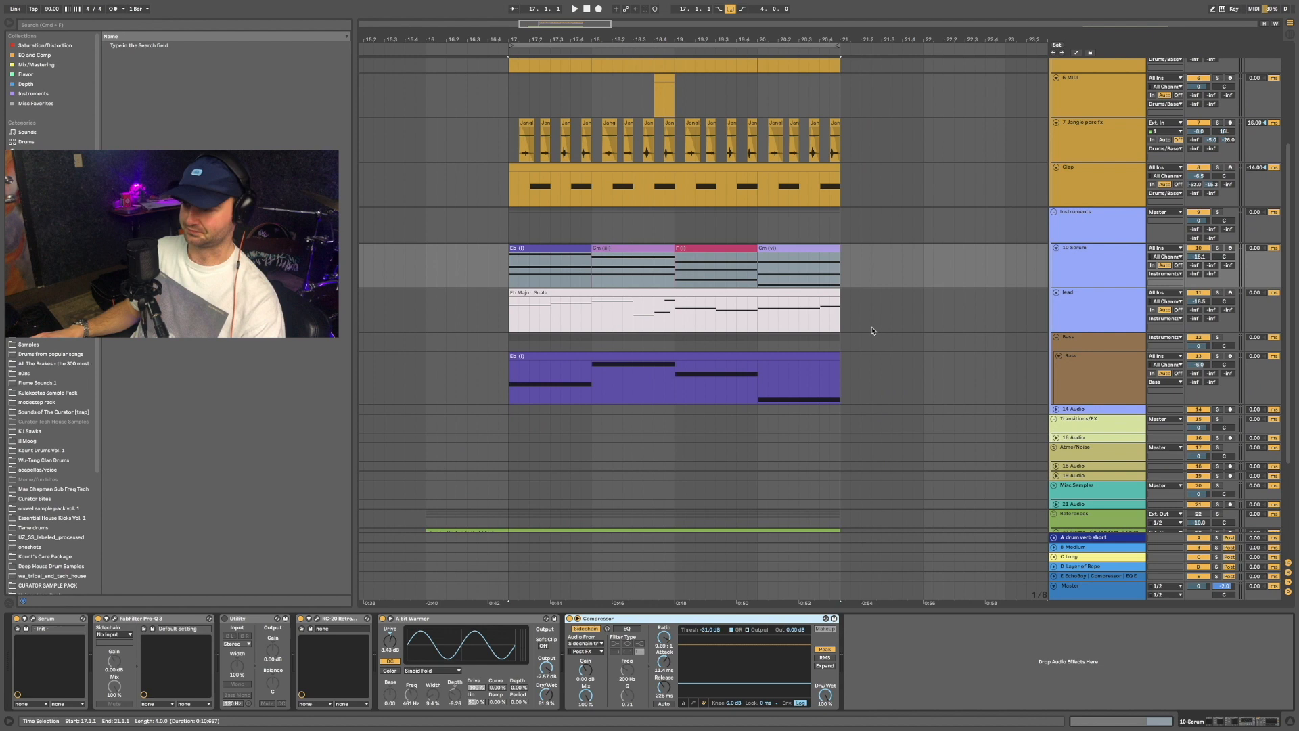
Step: Lower the lead track's volume while playing the full mix
left_click(842, 320)
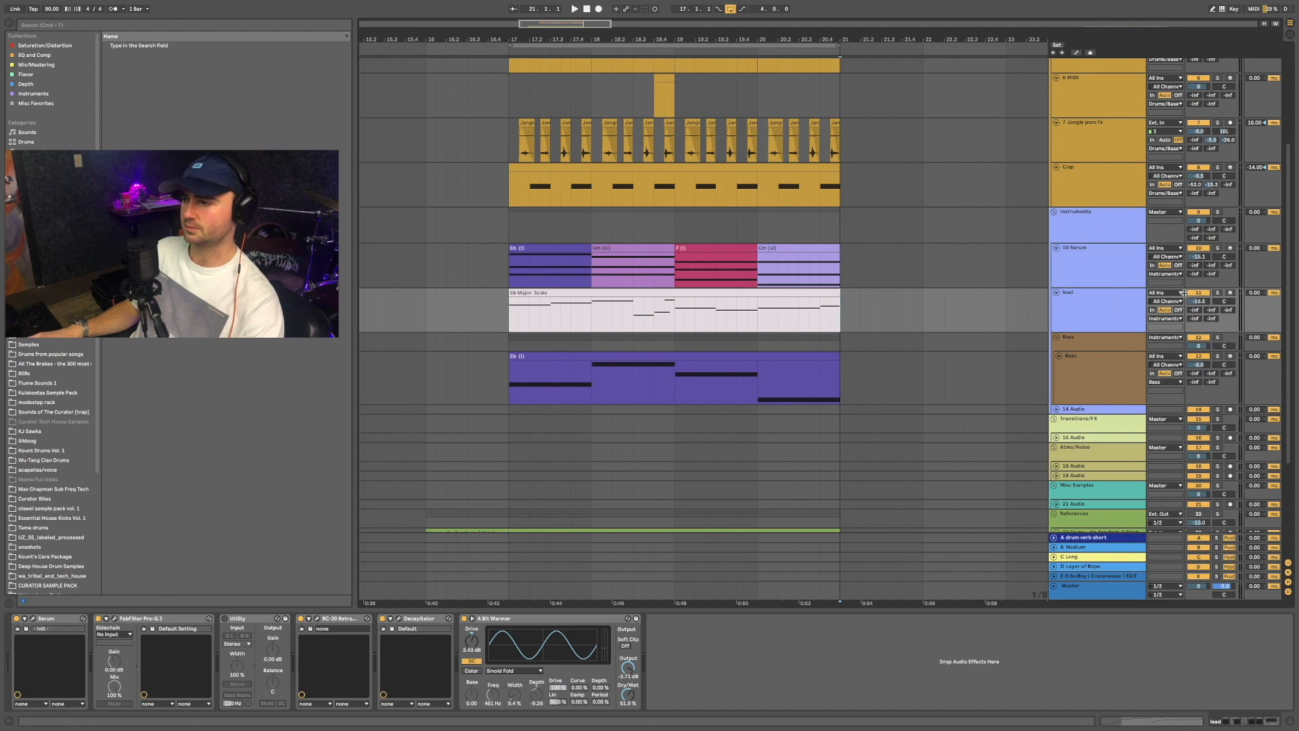
key("space")
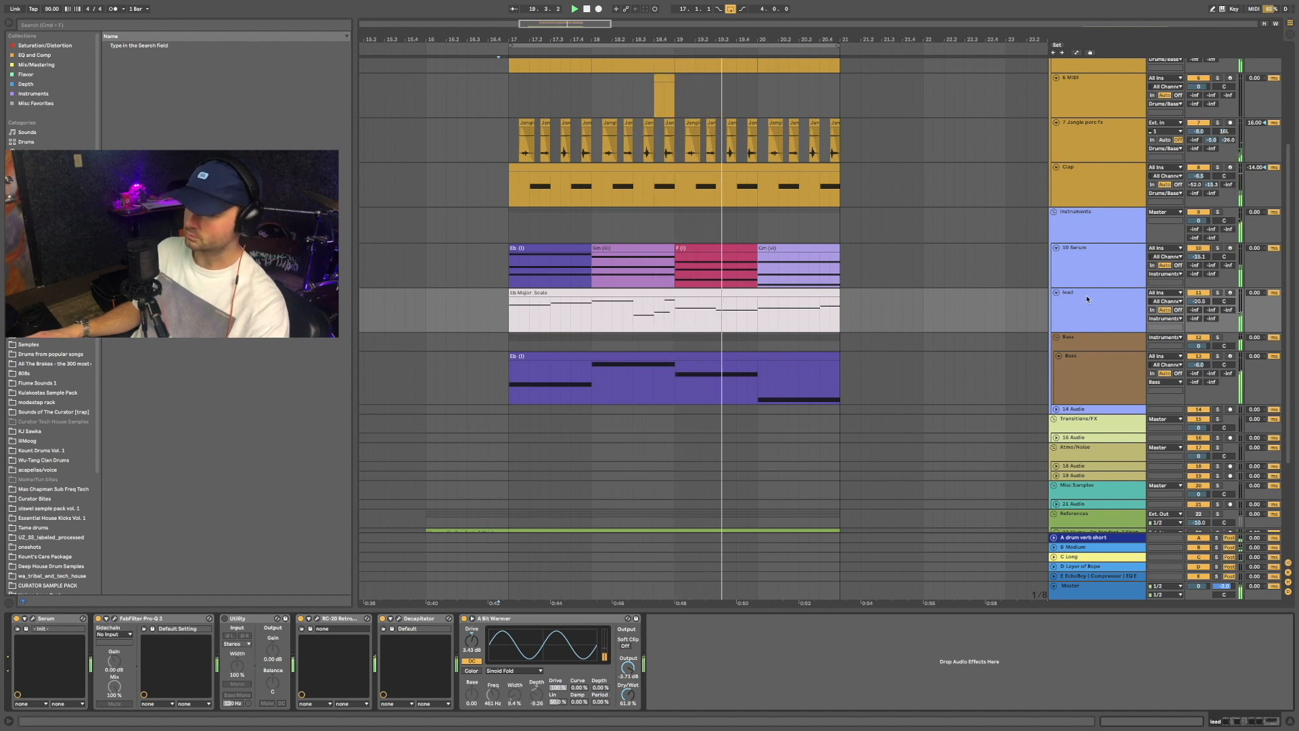
Step: Copy the 10-Serum track's Compressor to the end of the Instruments group's device chain
left_click(1089, 225)
left_click(1088, 225)
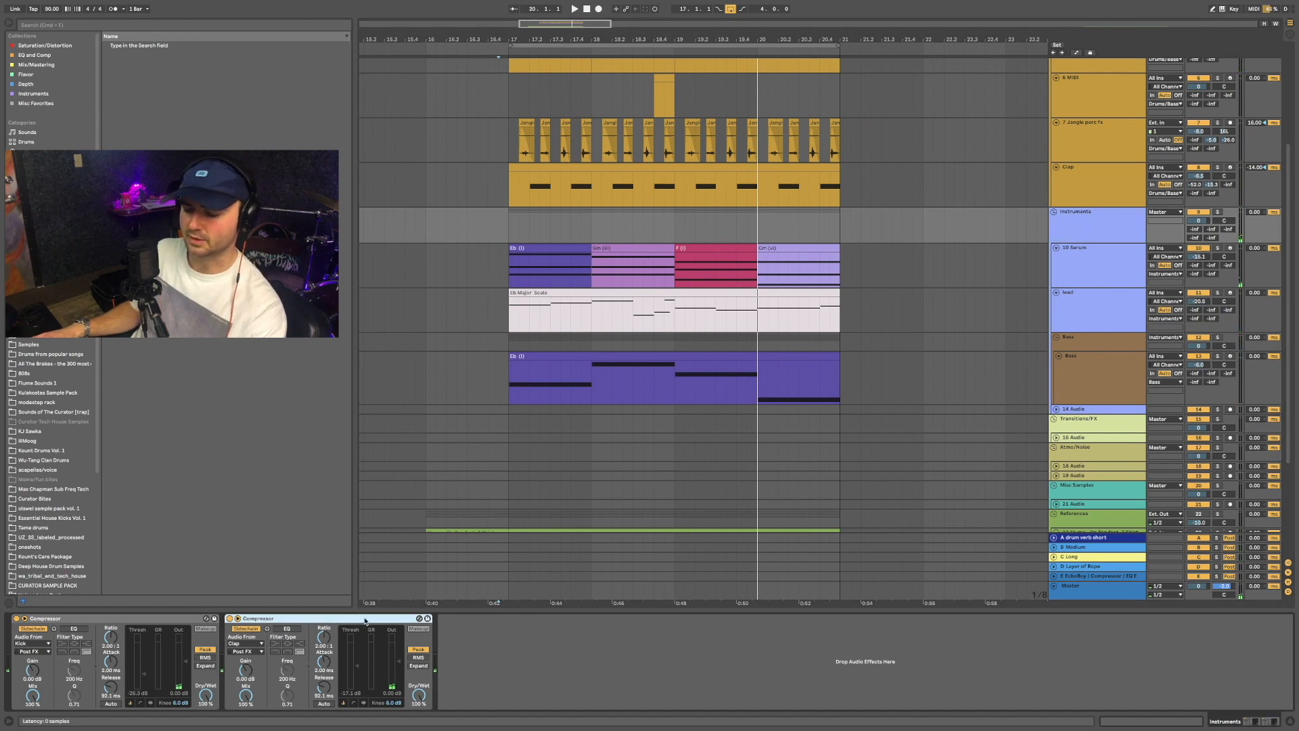
left_click(1096, 273)
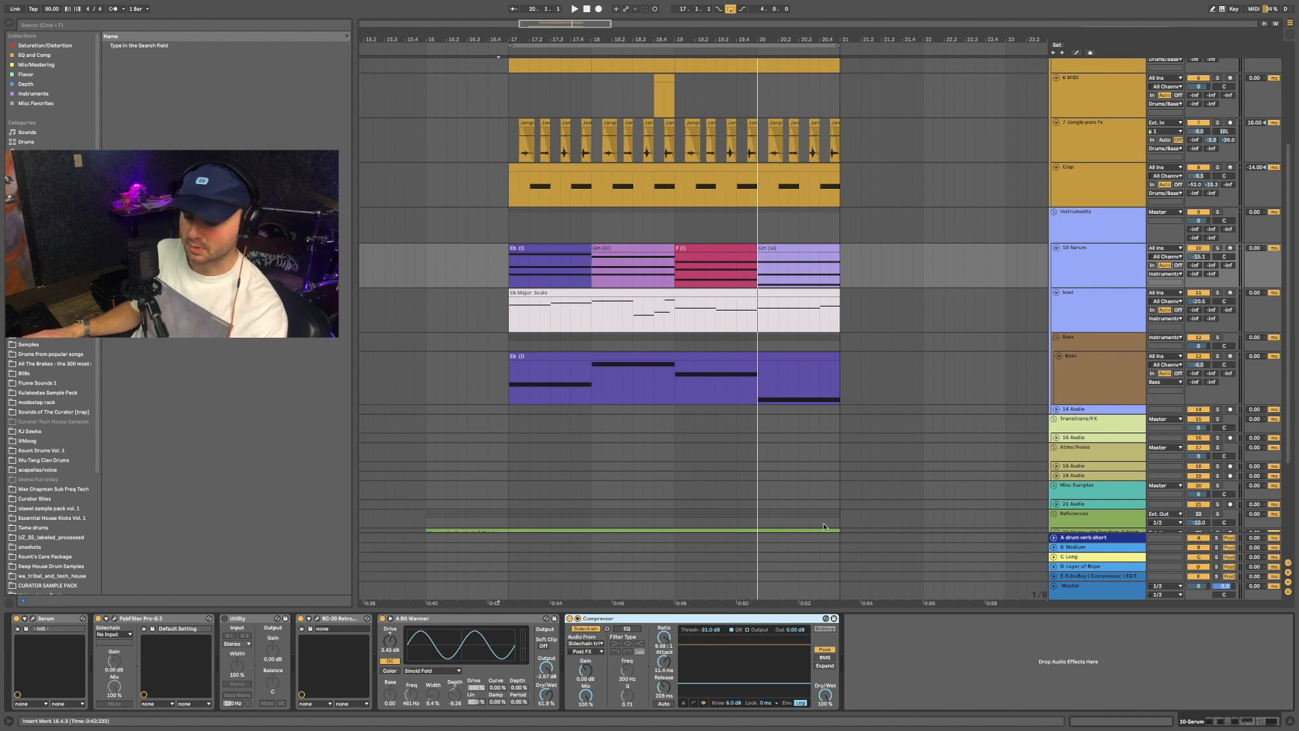
left_click(1094, 224)
Step: During playback, switch the Instruments group's Sidechain trigger Compressor to the compact meter view and set its threshold to -20.7 dB
key("space")
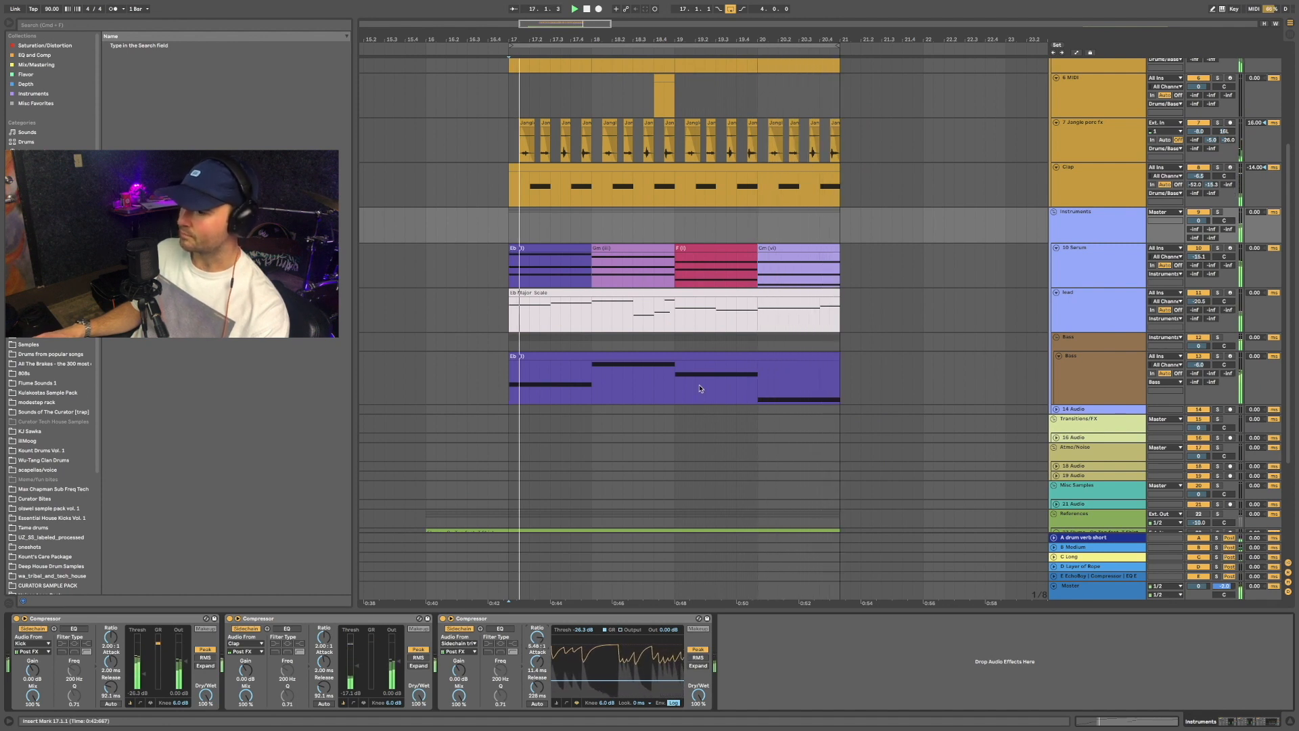
left_click(556, 701)
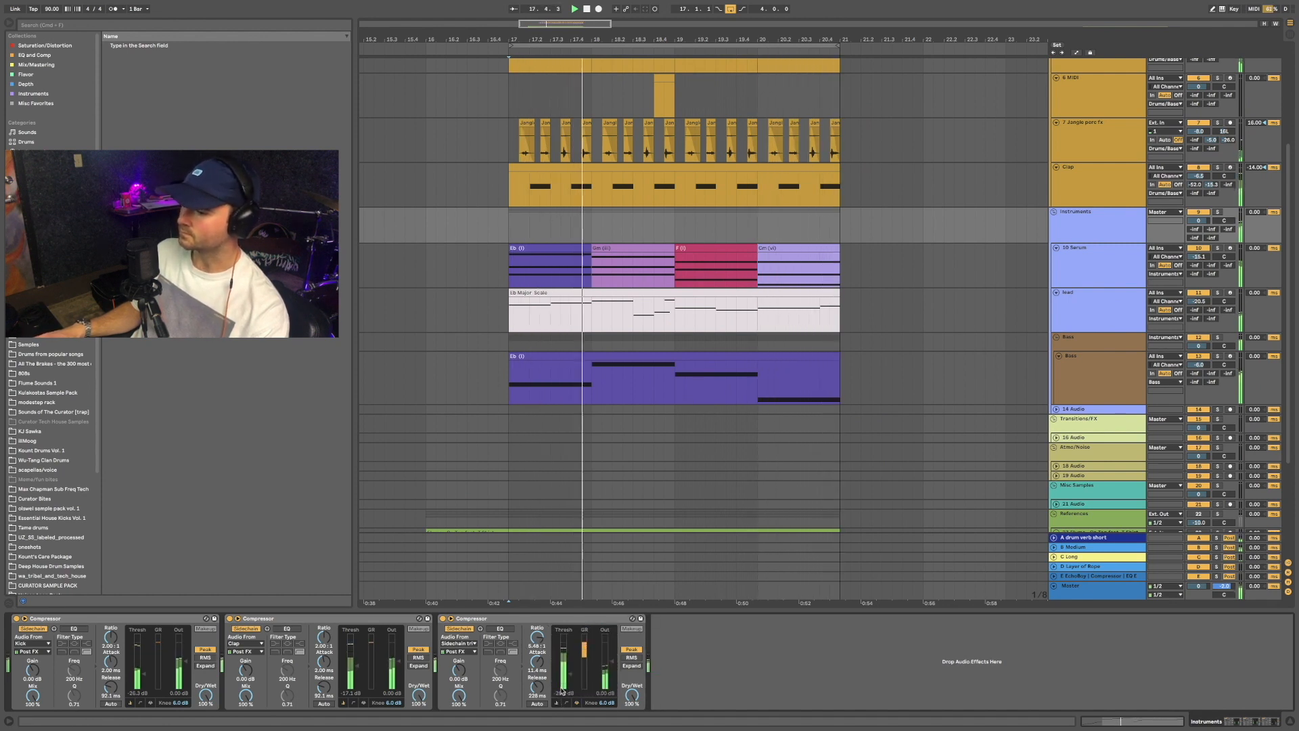
left_click_drag(571, 673, 576, 668)
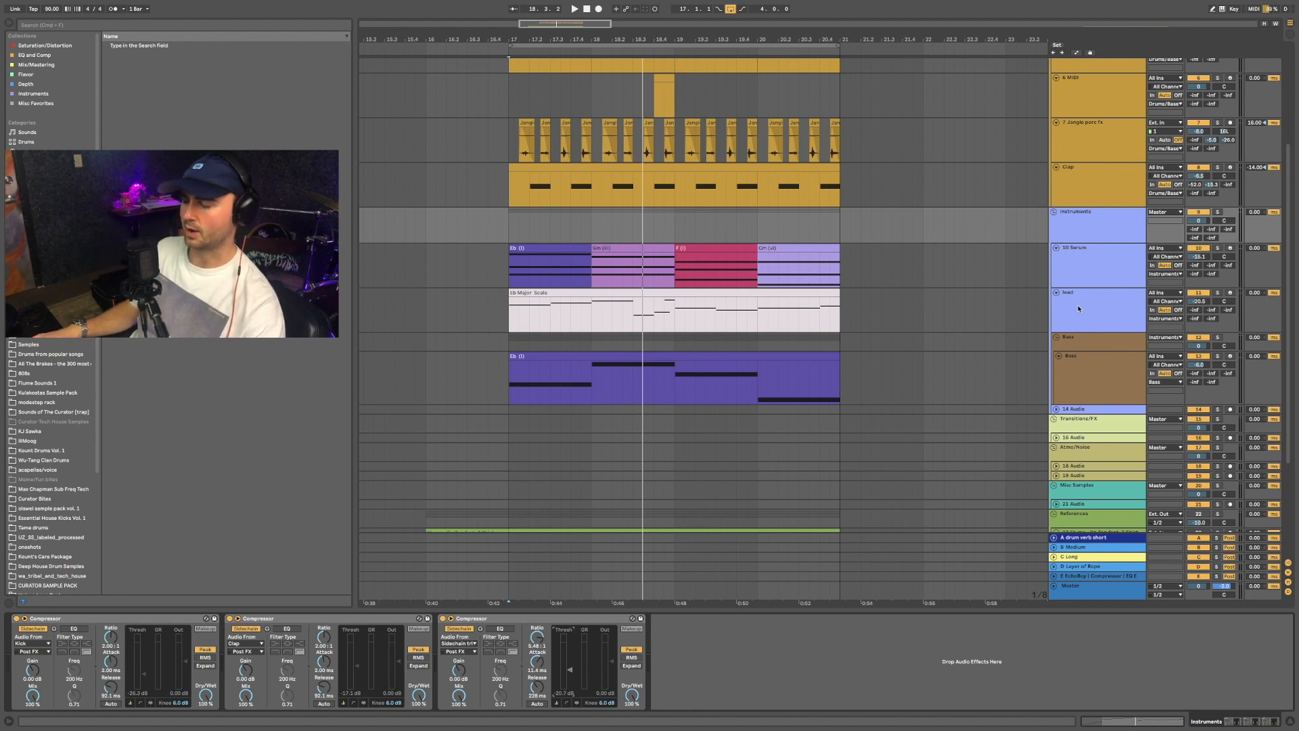
Step: Review bars 17 to 21 of the lead and 10-Serum tracks together with their device chains
left_click(841, 312)
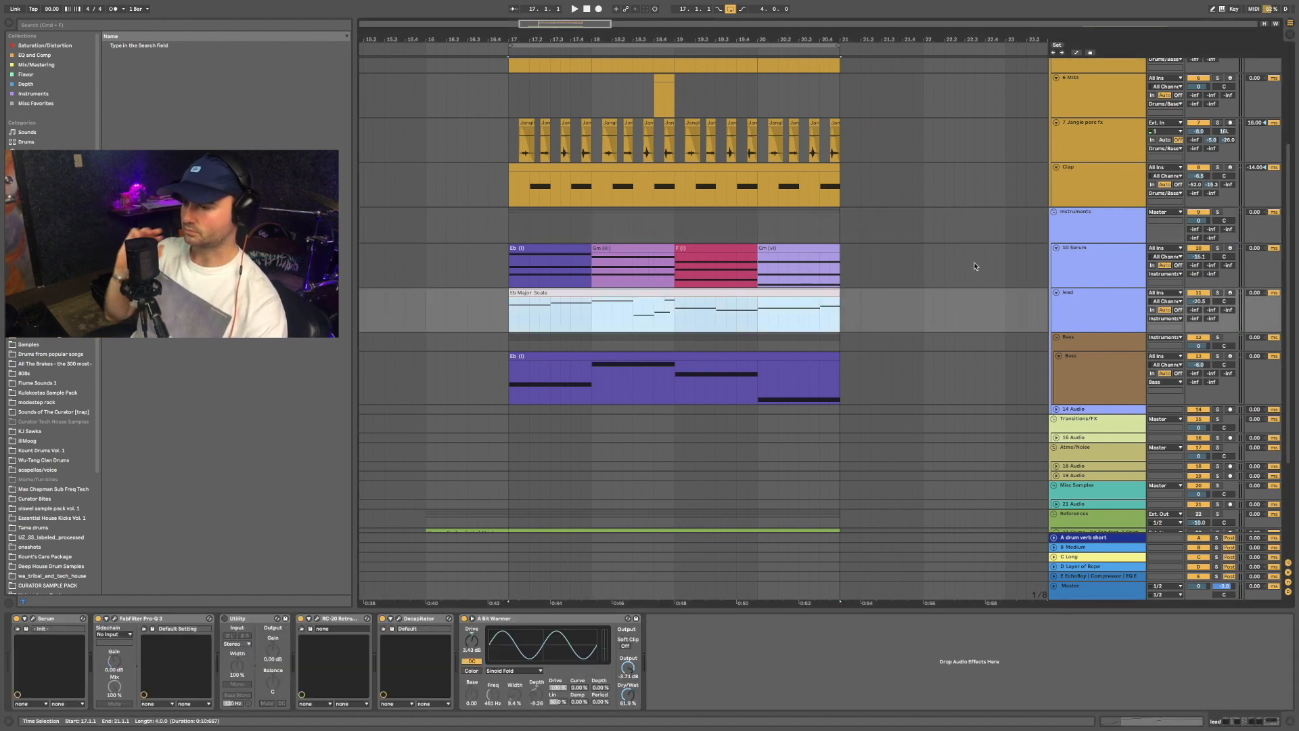
left_click(1082, 266)
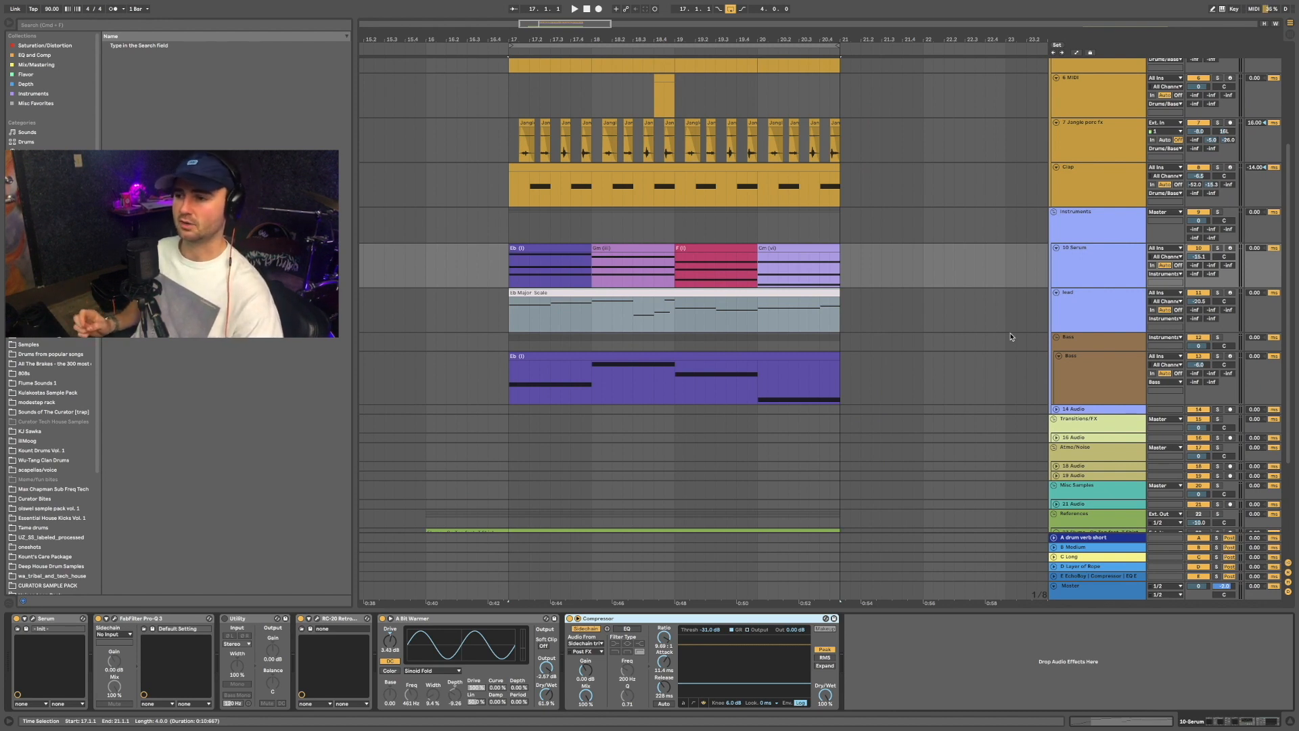
left_click_drag(512, 271, 903, 266)
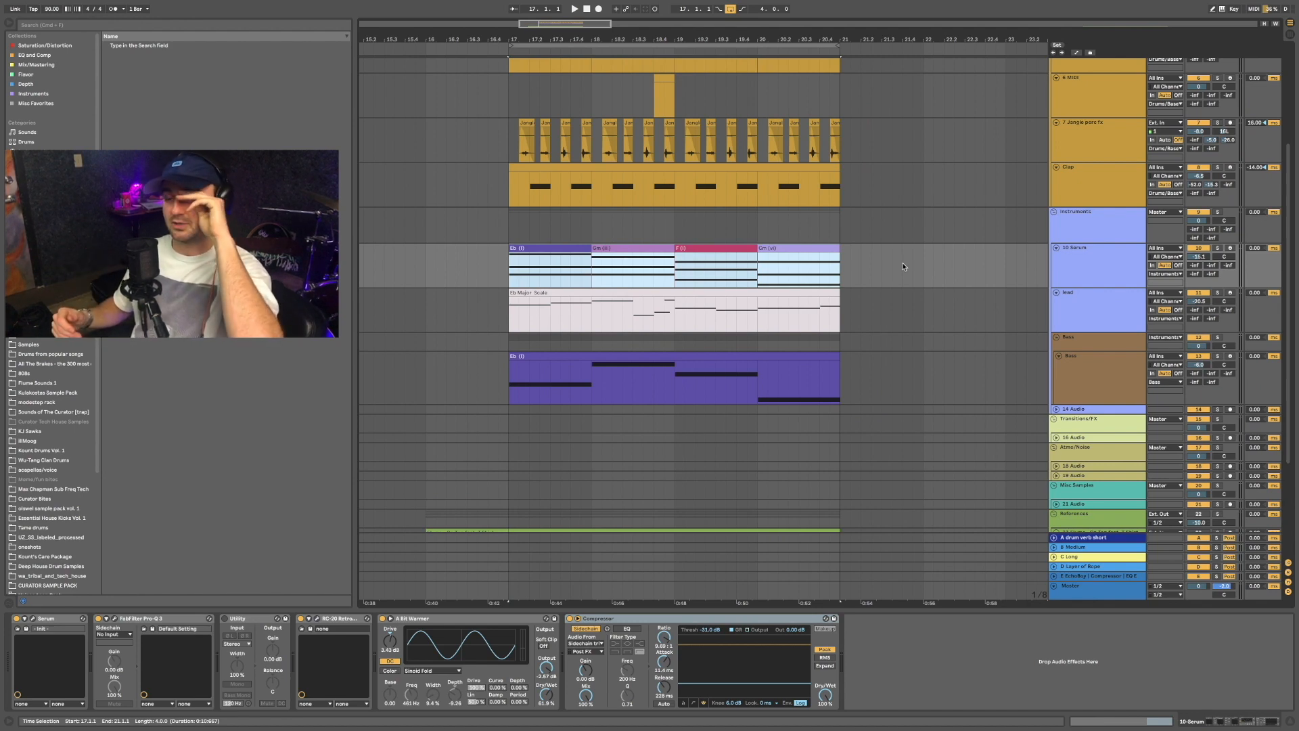
Step: Select bars 17 to 21 across the References group's tracks and return to the Sidechain trigger track
scroll(916, 295, "down", 5)
left_click_drag(510, 366, 842, 371)
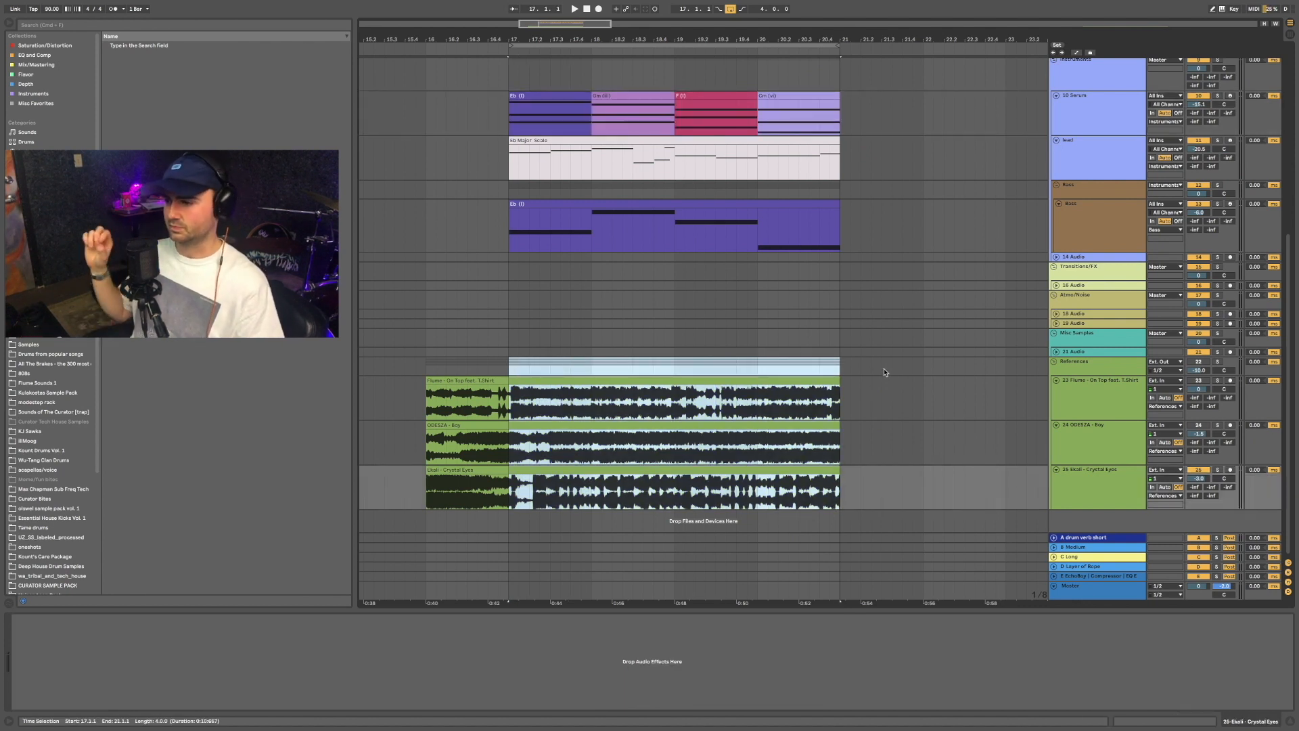
scroll(882, 358, "up", 10)
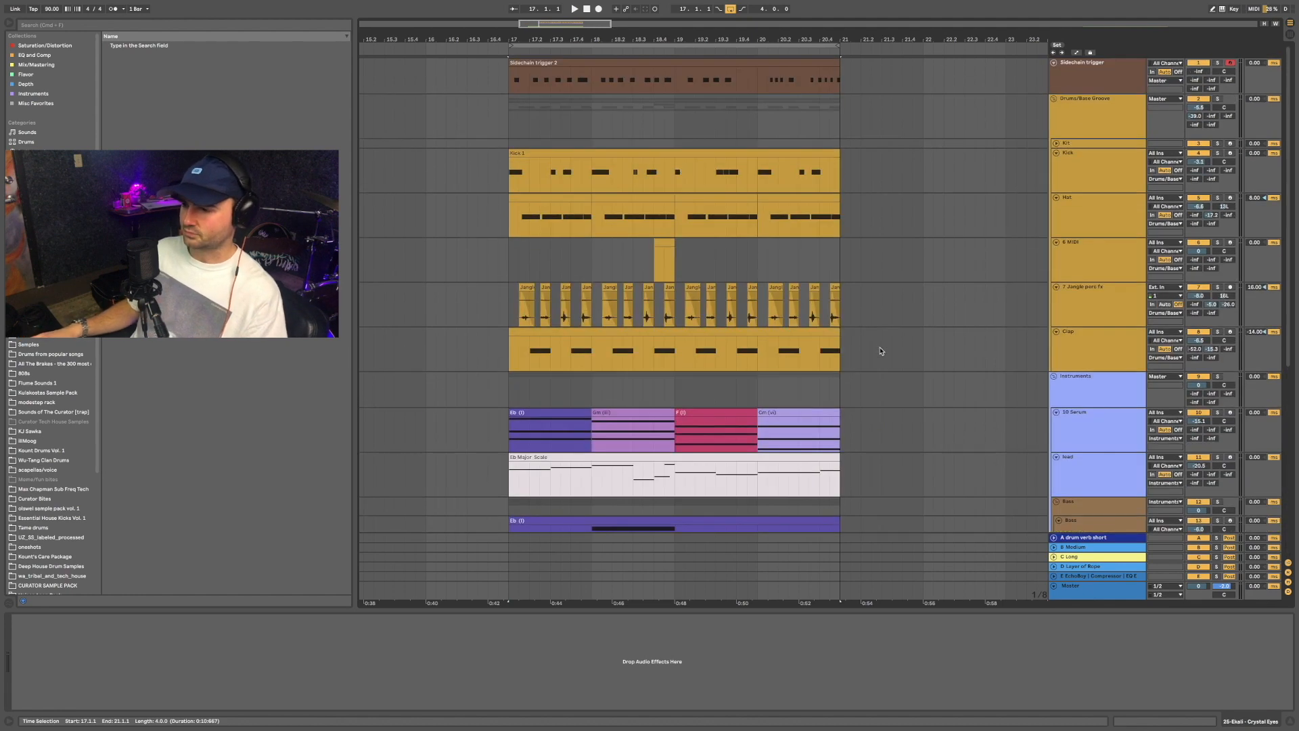